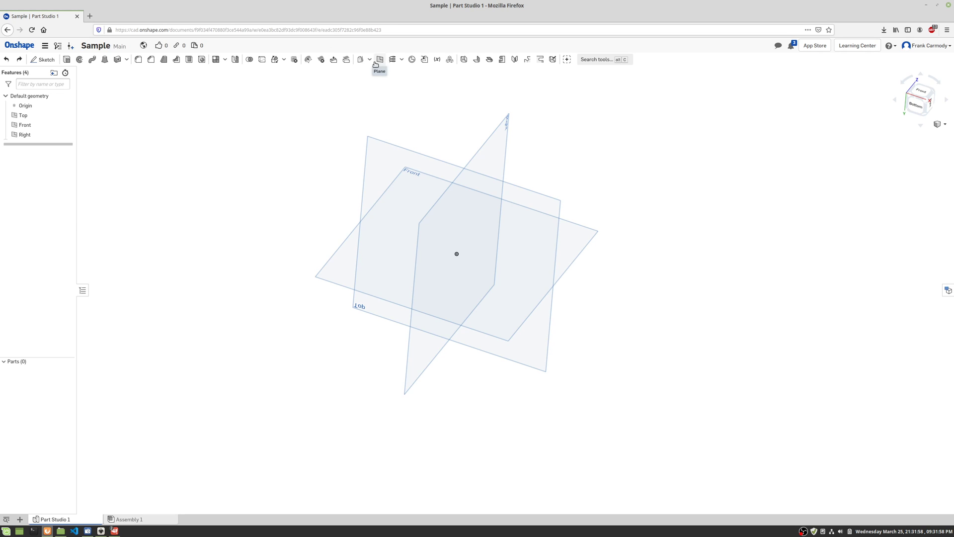
# Step: Create Plane 1 from the Front plane with a 6 in offset distance
pyautogui.click(380, 60)
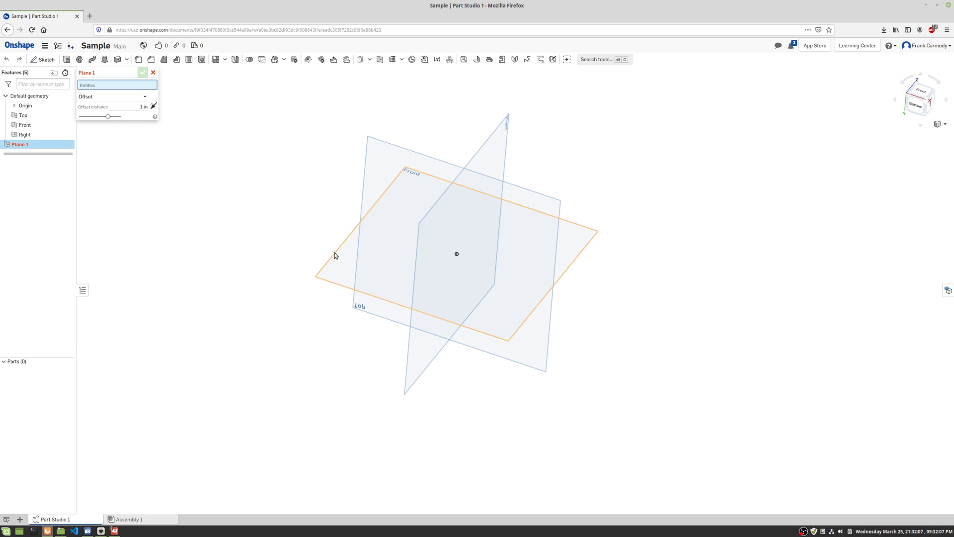
pyautogui.click(335, 255)
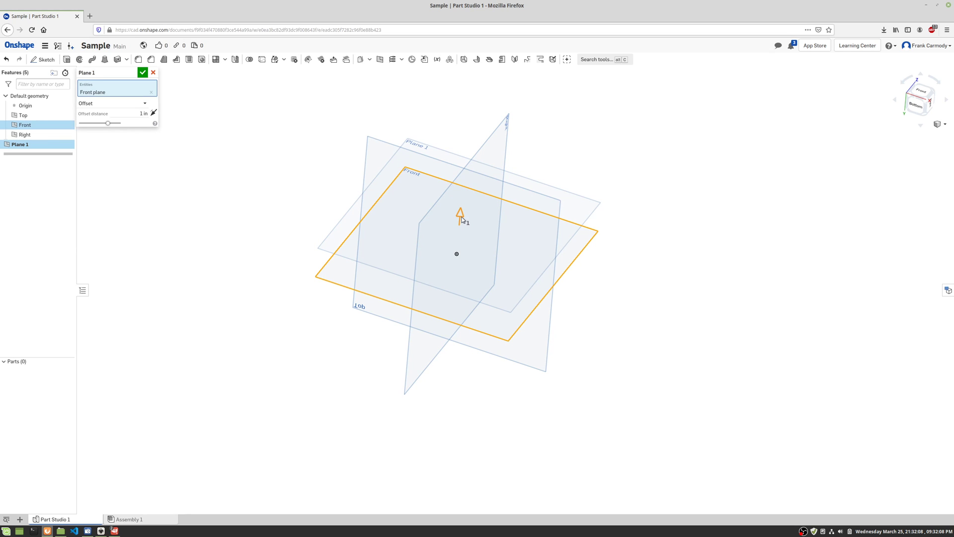
pyautogui.moveTo(461, 219); pyautogui.dragTo(466, 149)
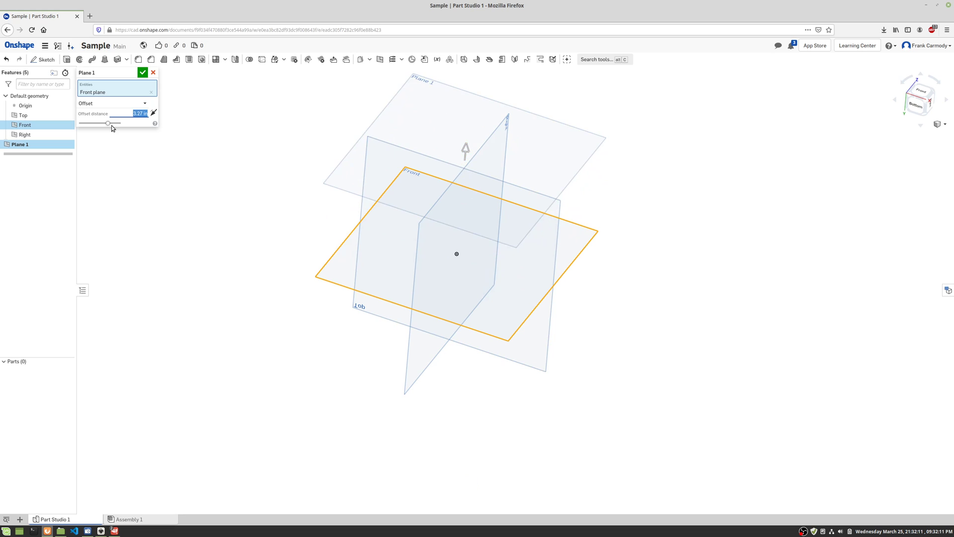
pyautogui.moveTo(143, 114); pyautogui.dragTo(135, 115)
pyautogui.write('6')
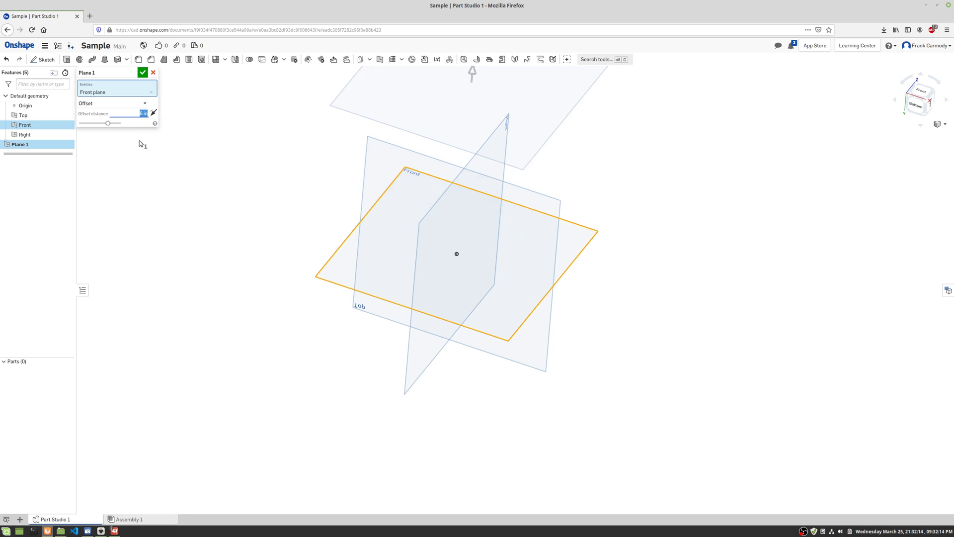
pyautogui.press('Return')
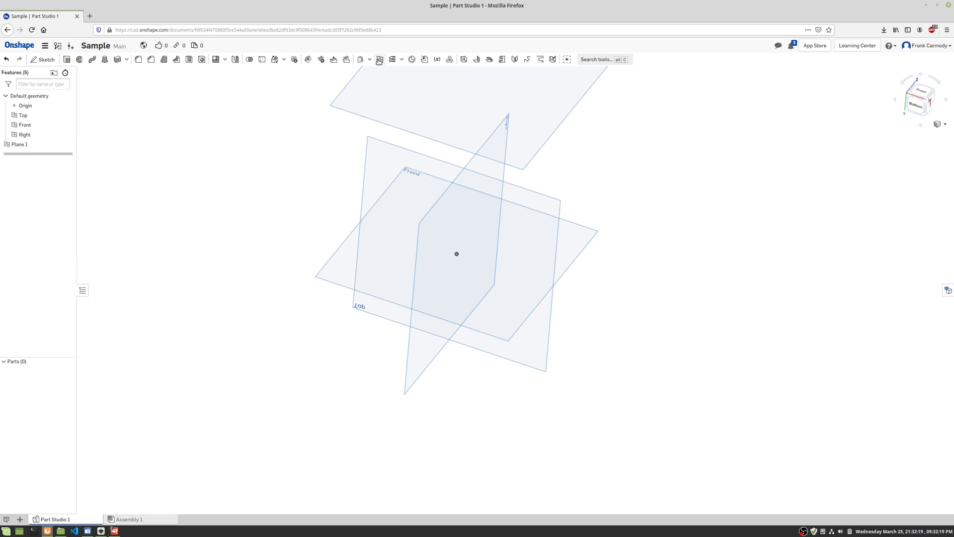
# Step: Define Plane 2 from the Front plane with a 3 in offset, previewed below Plane 1
pyautogui.click(362, 61)
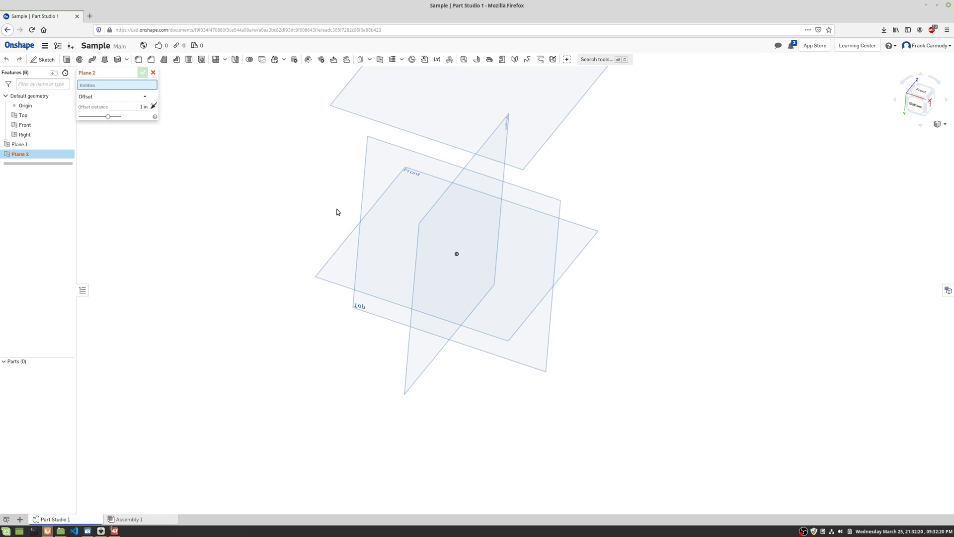
pyautogui.click(336, 258)
pyautogui.click(141, 114)
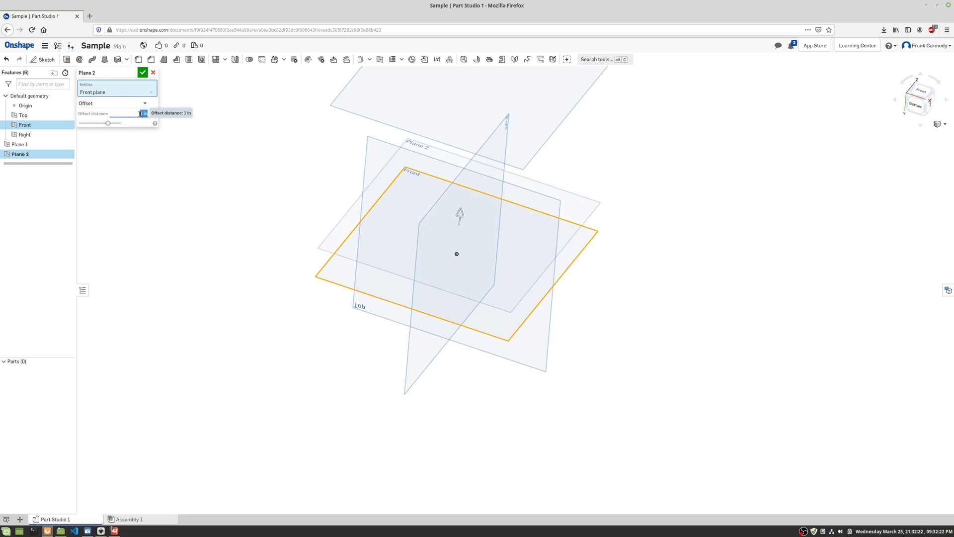
pyautogui.click(143, 114)
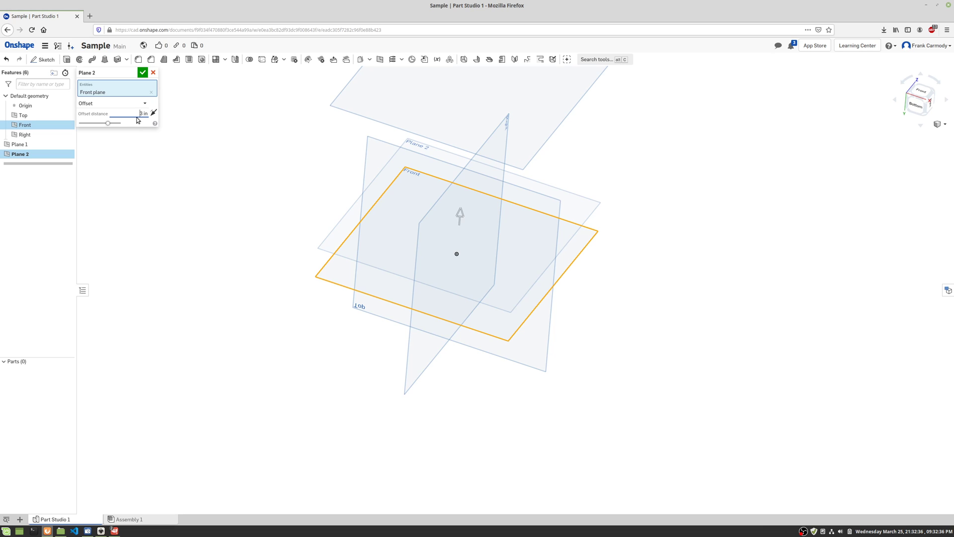
pyautogui.press('Return')
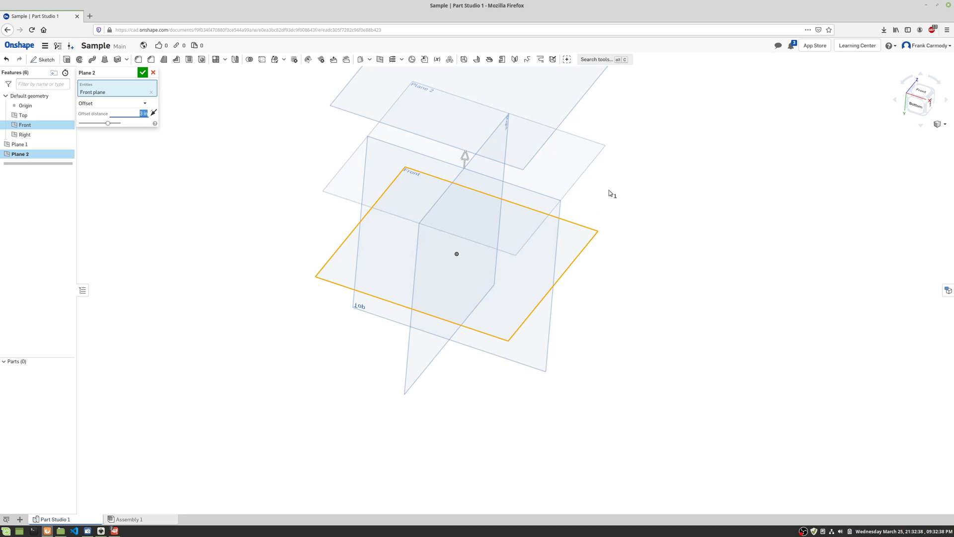
# Step: Accept Plane 2, hide the Top and Right planes, and tilt the view to show three stacked planes
pyautogui.click(142, 73)
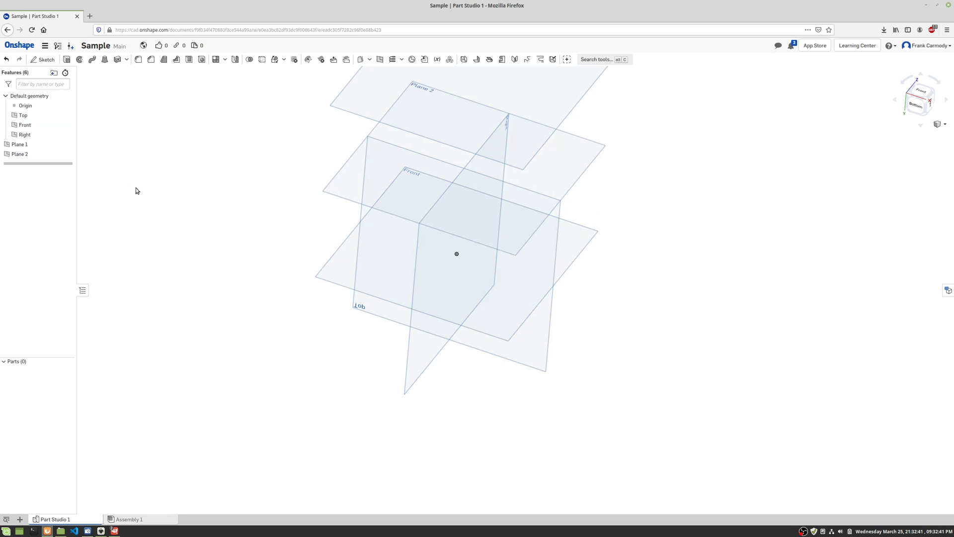
pyautogui.click(70, 115)
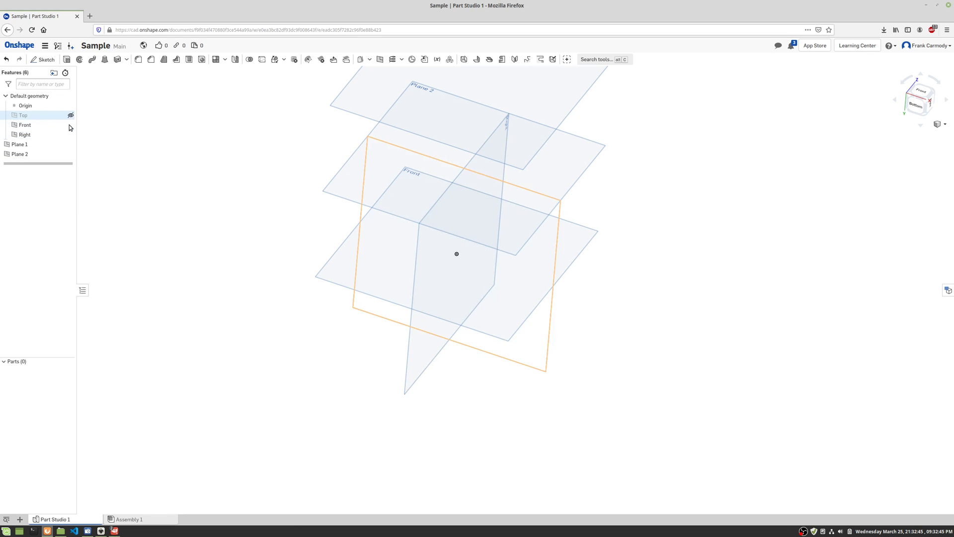
pyautogui.click(70, 126)
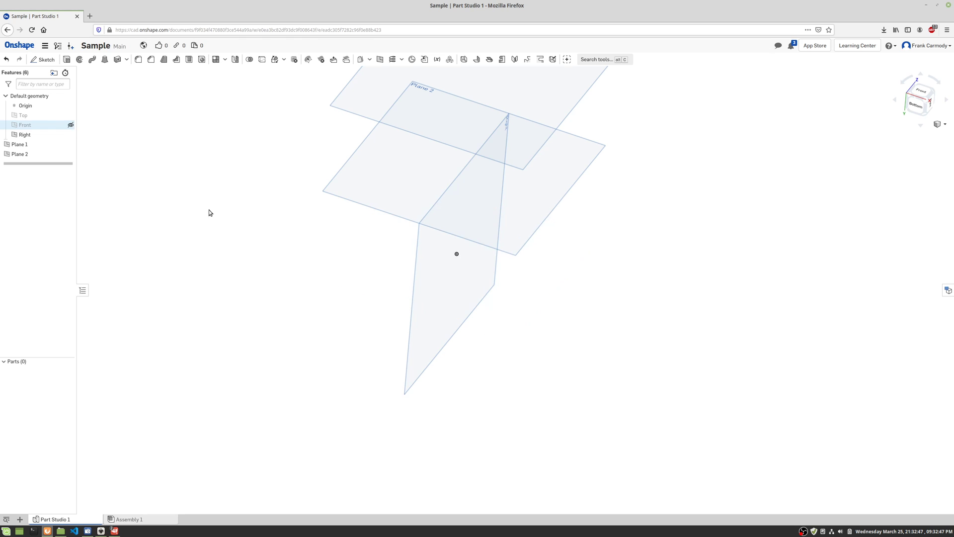
pyautogui.click(70, 126)
pyautogui.click(71, 134)
pyautogui.moveTo(620, 283); pyautogui.dragTo(680, 358, button='right')
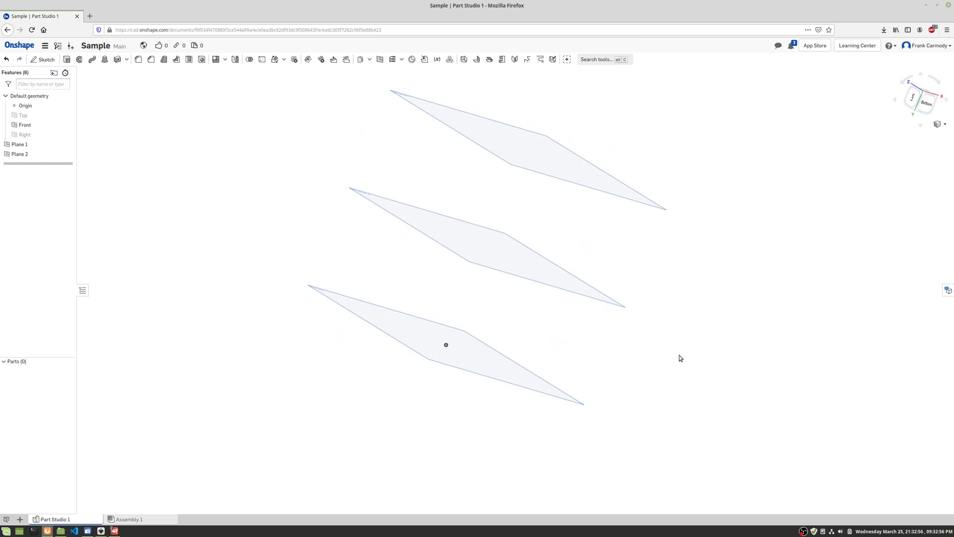
pyautogui.moveTo(699, 292)
pyautogui.mouseDown(button='right')
pyautogui.moveTo(669, 296)
pyautogui.moveTo(683, 293)
pyautogui.mouseUp(button='right')
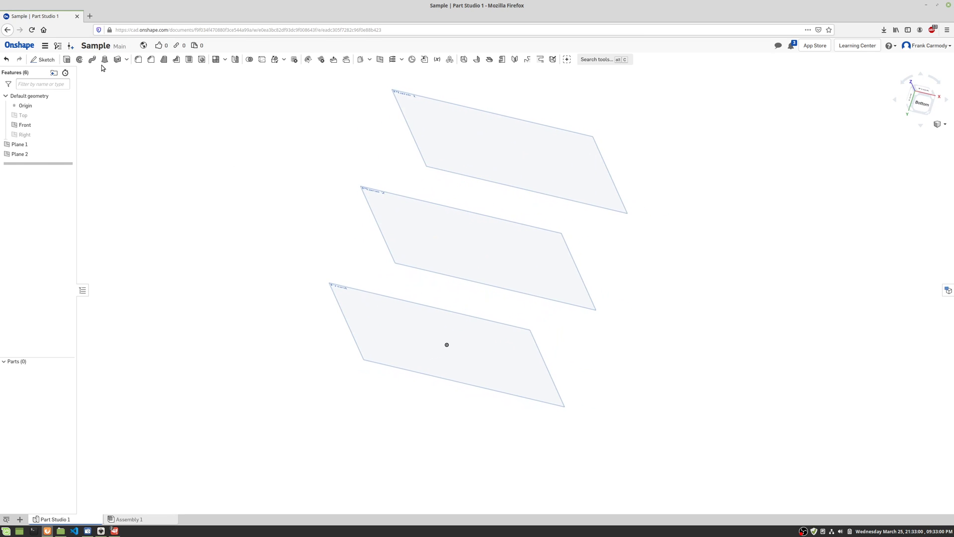
# Step: Draw a corner rectangle in a new sketch on the Front plane
pyautogui.click(43, 60)
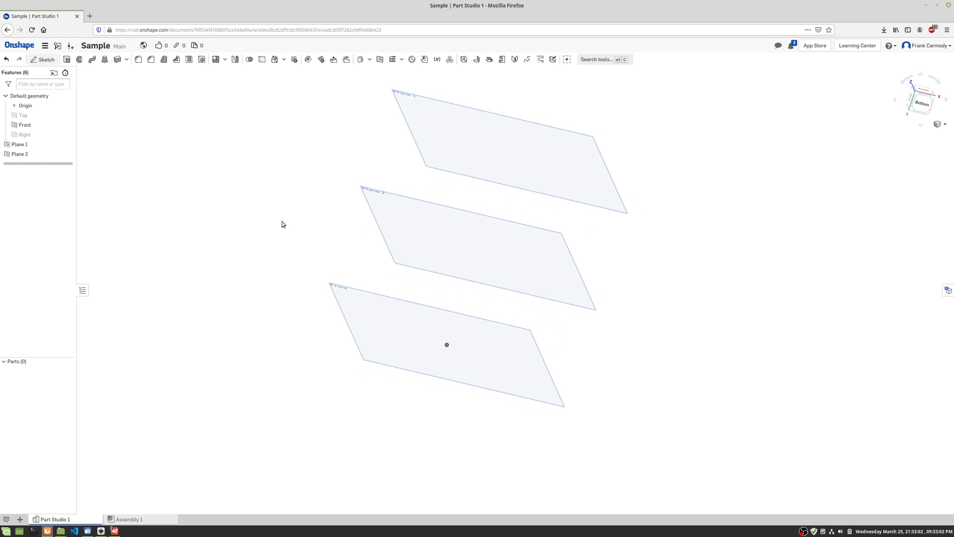
pyautogui.click(353, 335)
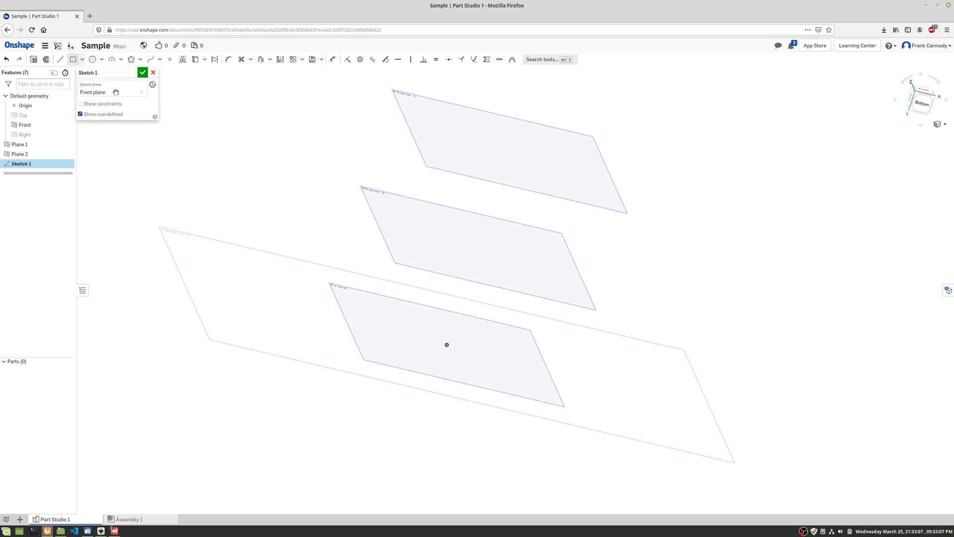
pyautogui.click(72, 59)
pyautogui.click(318, 290)
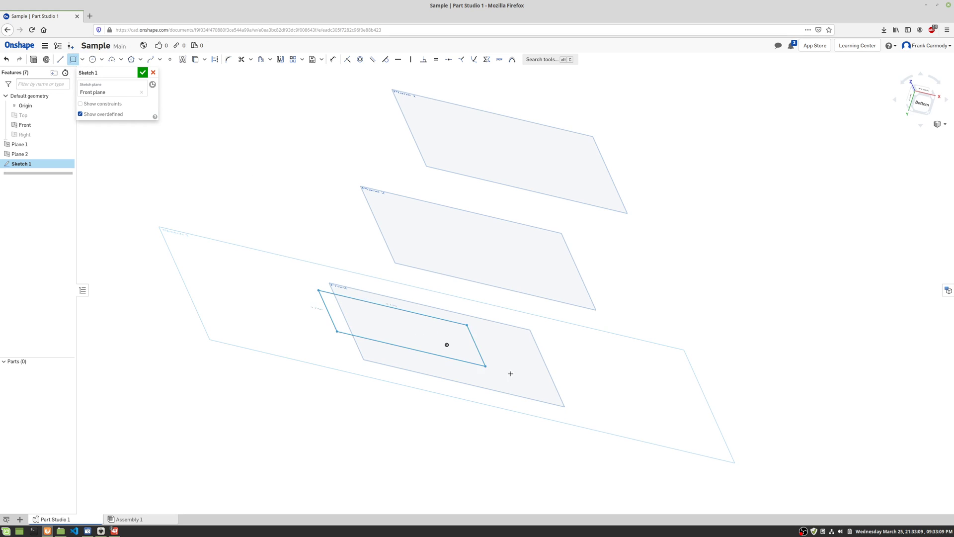
pyautogui.click(580, 407)
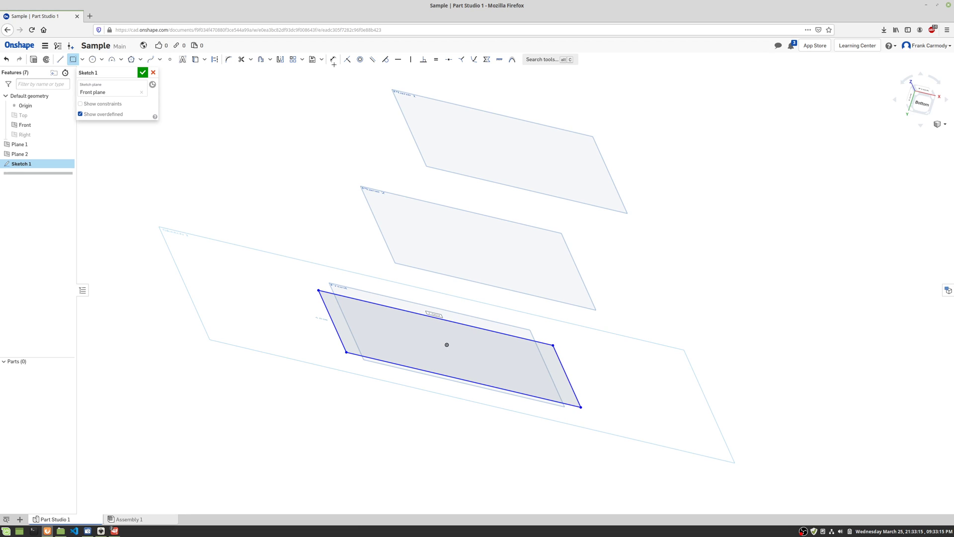
# Step: Dimension the rectangle's top edge to 6 in and left edge to 2 in
pyautogui.click(333, 60)
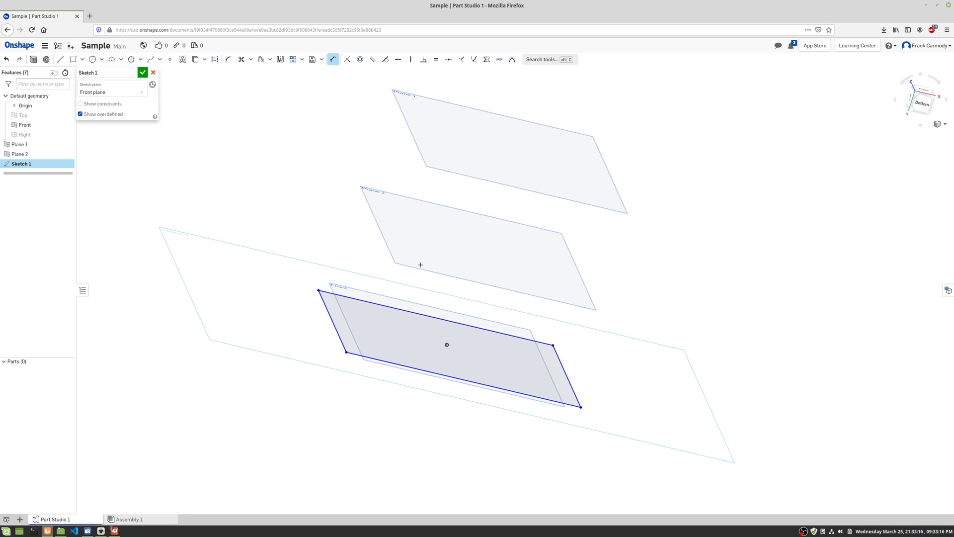
pyautogui.click(419, 314)
pyautogui.click(420, 302)
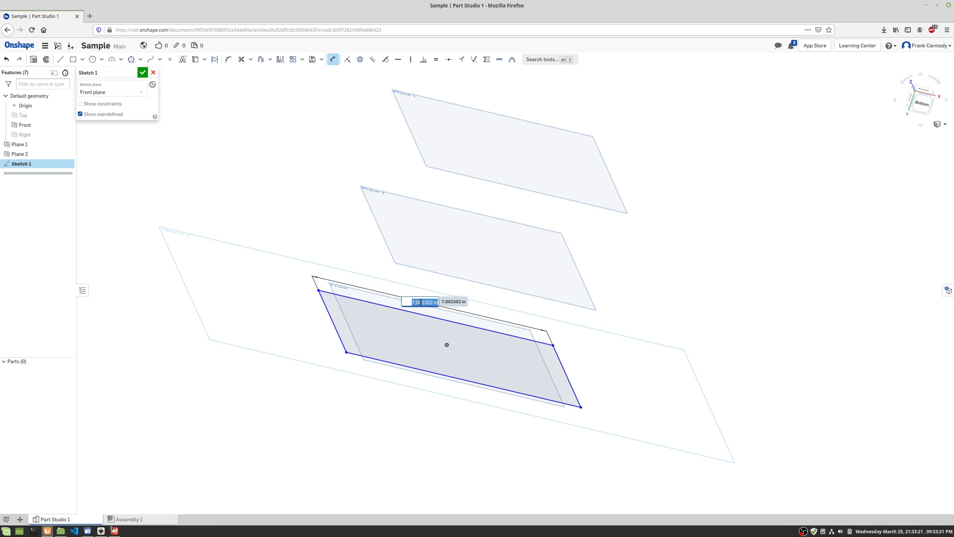
pyautogui.write('6')
pyautogui.press('Return')
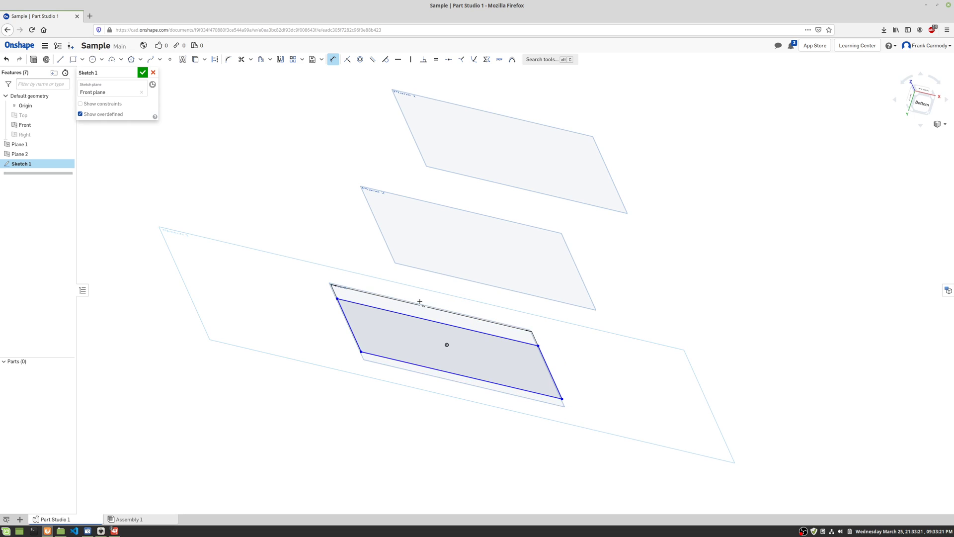
pyautogui.click(351, 328)
pyautogui.click(312, 333)
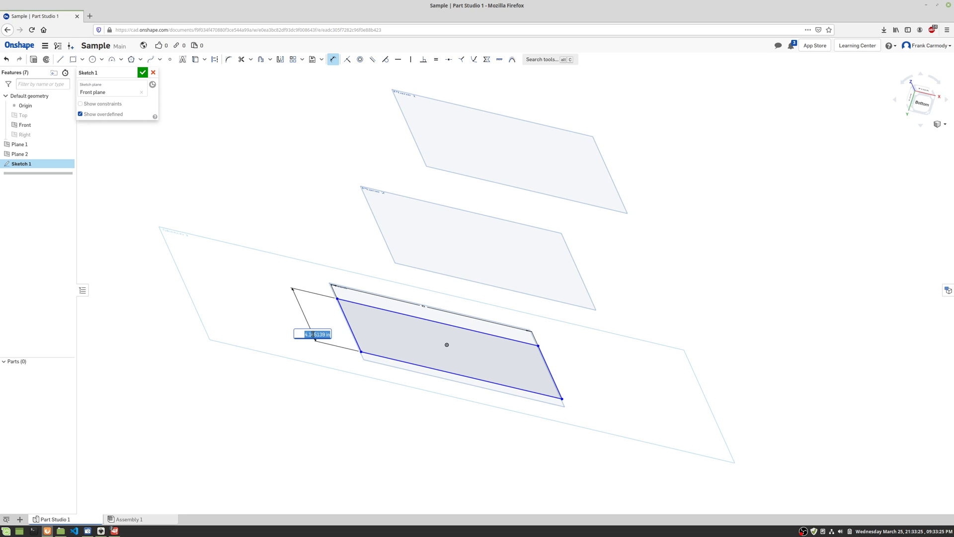
pyautogui.write('2')
pyautogui.press('Return')
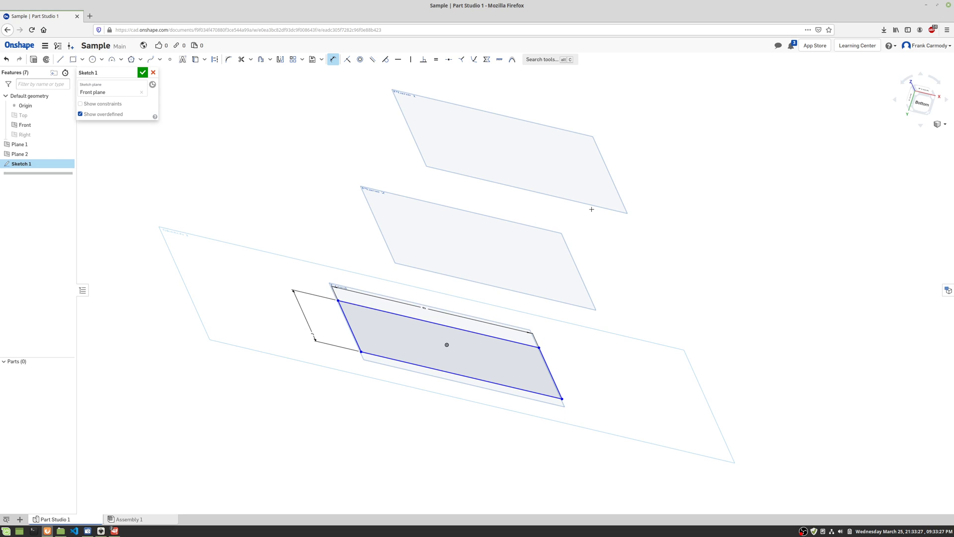
# Step: Close Sketch 1 and draw a circle in a new sketch on Plane 2
pyautogui.click(143, 73)
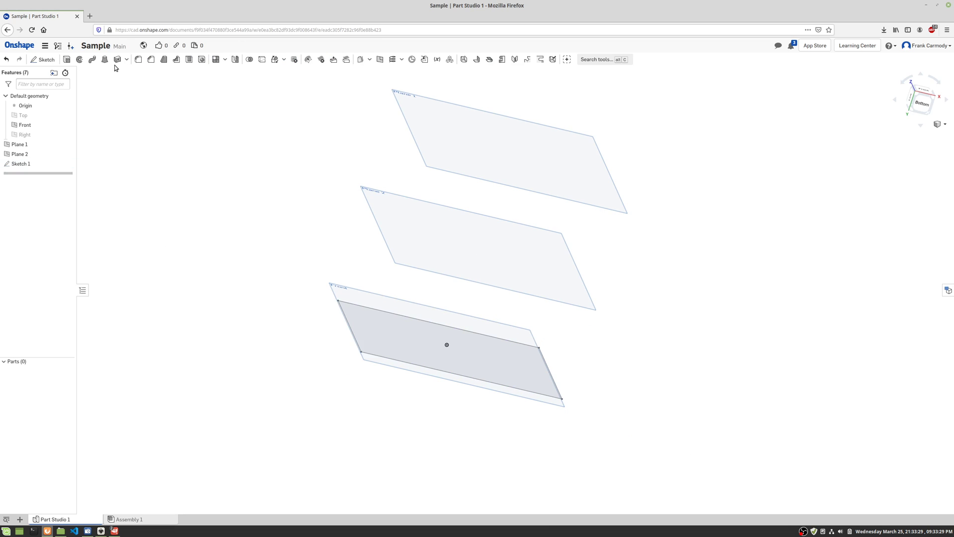
pyautogui.click(44, 60)
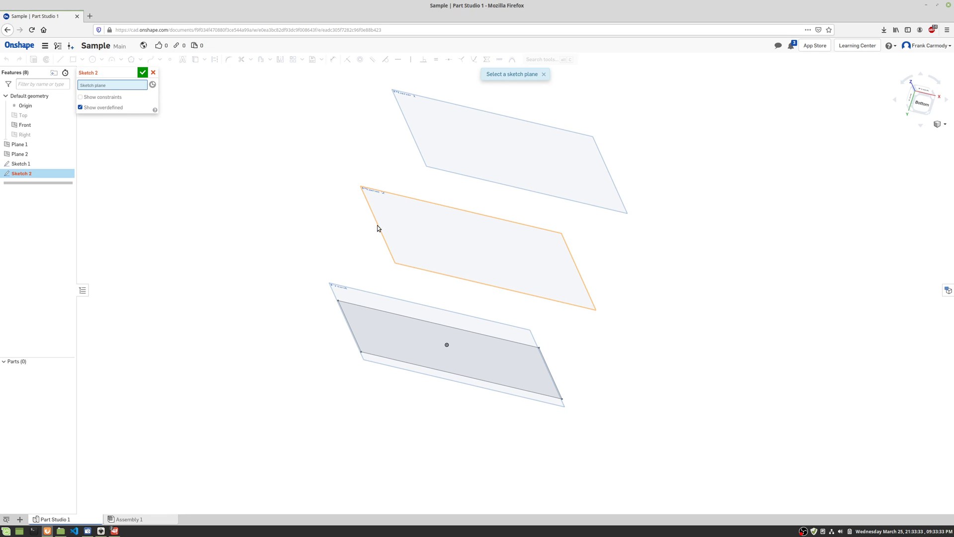
pyautogui.click(378, 225)
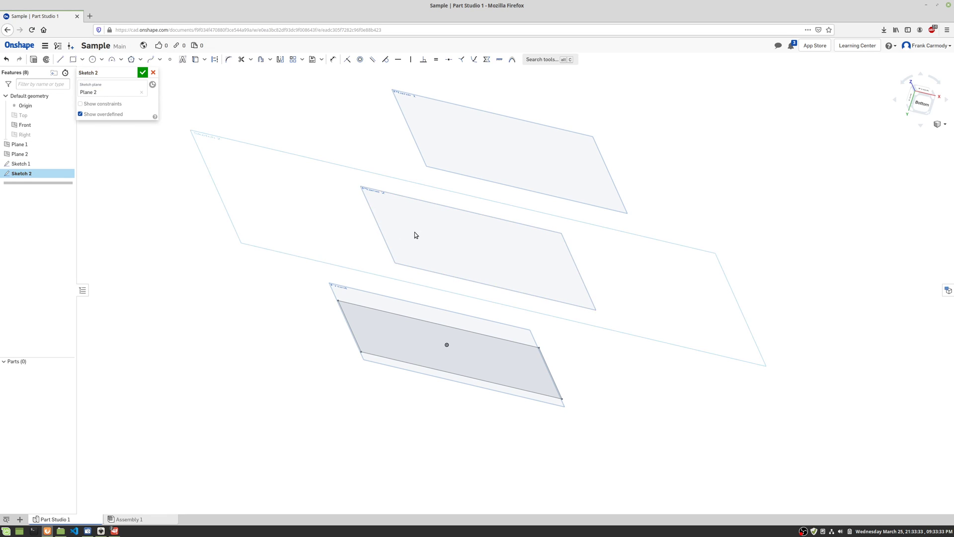
pyautogui.click(92, 59)
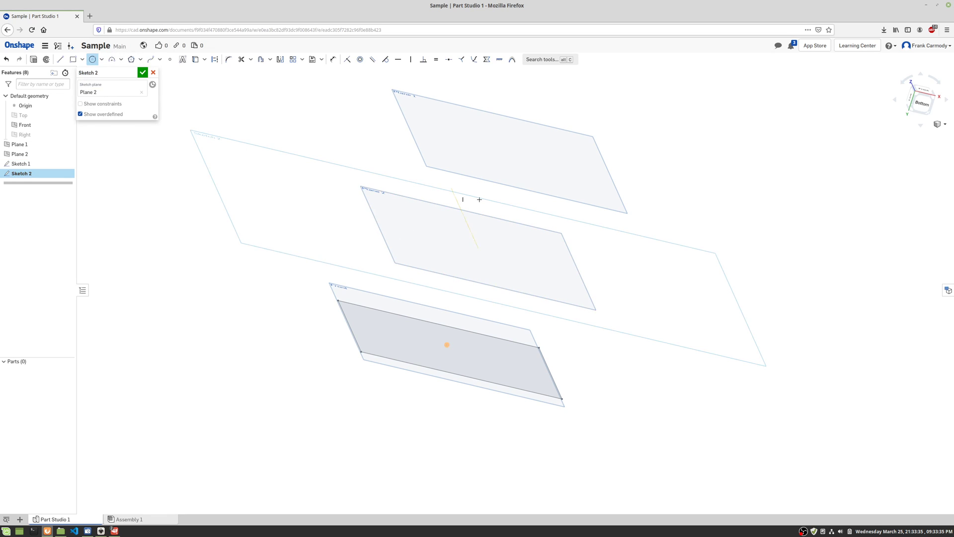
pyautogui.click(478, 249)
pyautogui.rightClick(500, 251)
pyautogui.press('Escape')
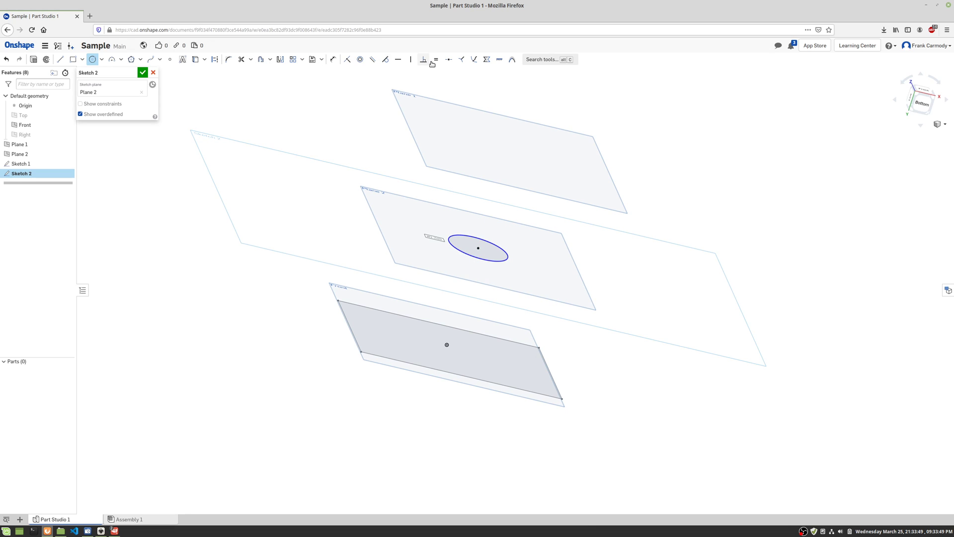
# Step: Dimension the circle's diameter to 2 in
pyautogui.click(332, 59)
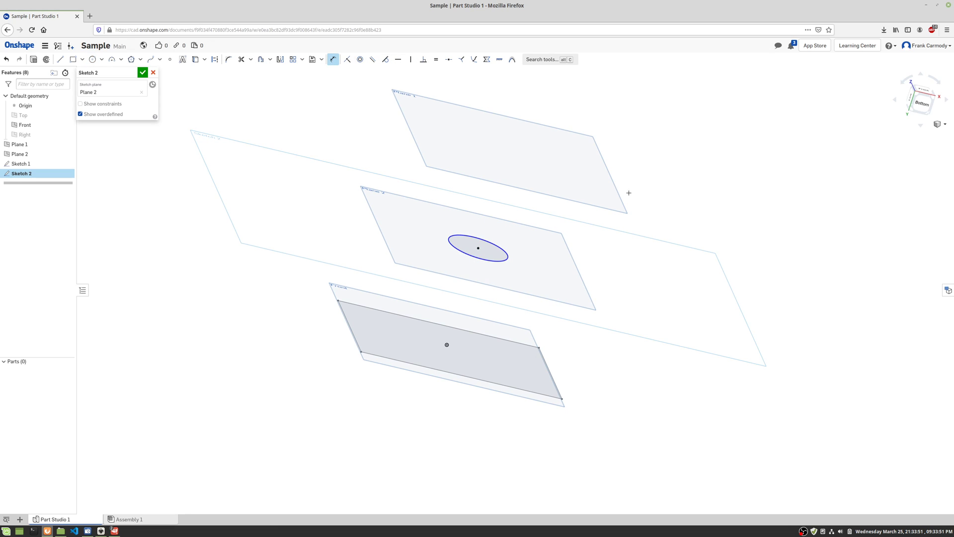
pyautogui.click(523, 252)
pyautogui.click(551, 246)
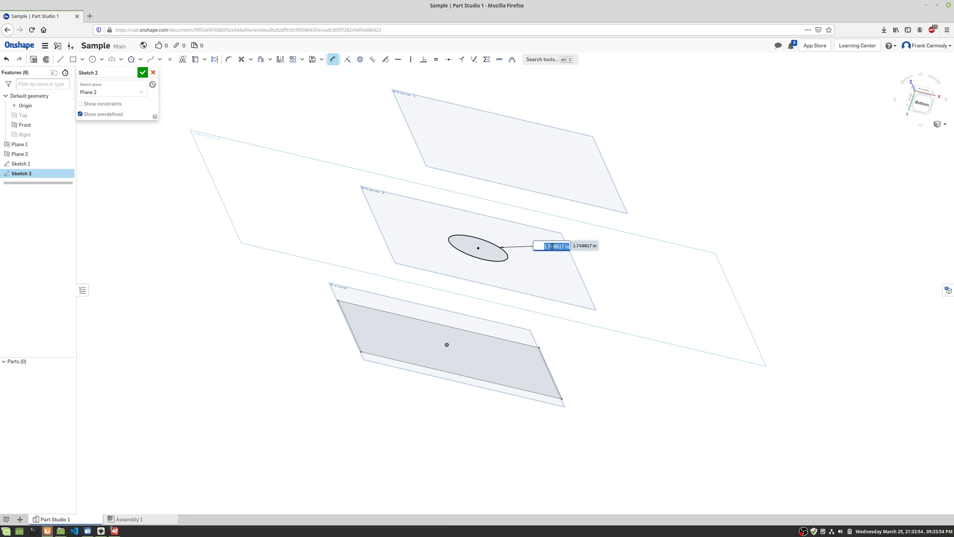
pyautogui.write('2')
pyautogui.press('Return')
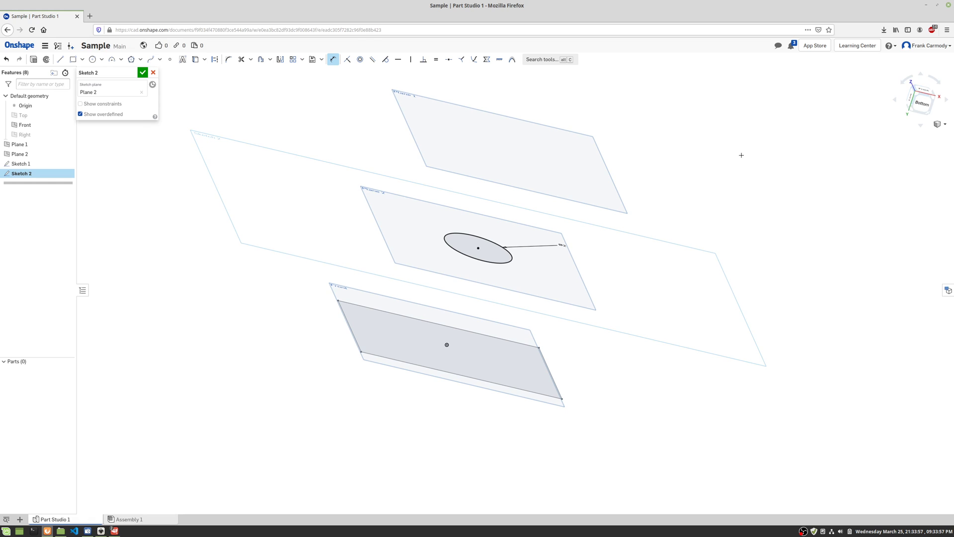
# Step: Accept Sketch 2 and view its 2 in circle from front and oblique angles
pyautogui.press('n')
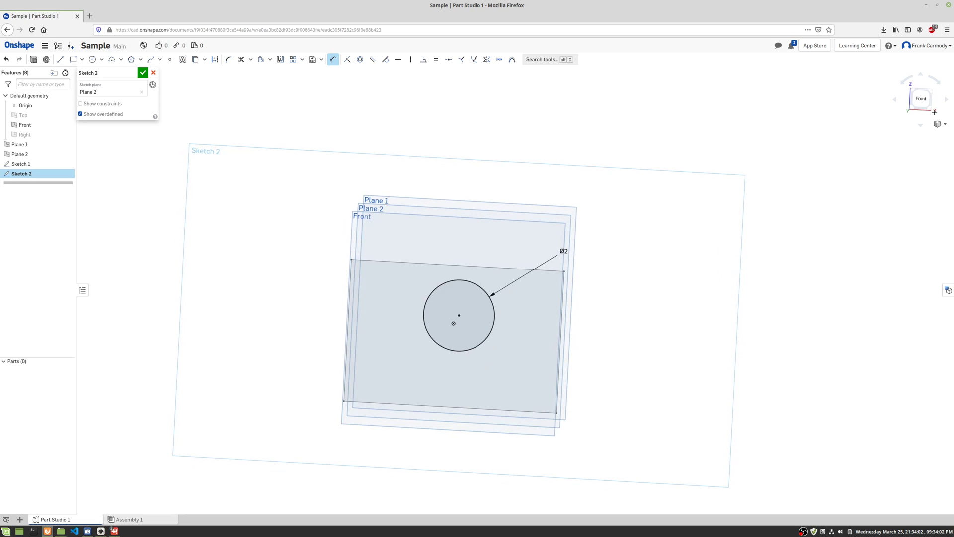
pyautogui.click(921, 100)
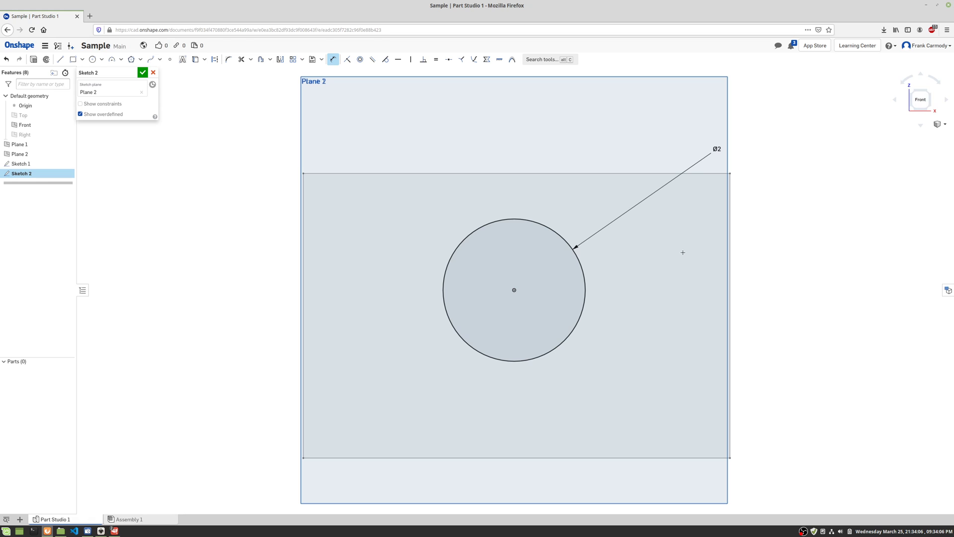
pyautogui.moveTo(759, 247); pyautogui.dragTo(326, 169, button='right')
pyautogui.click(143, 73)
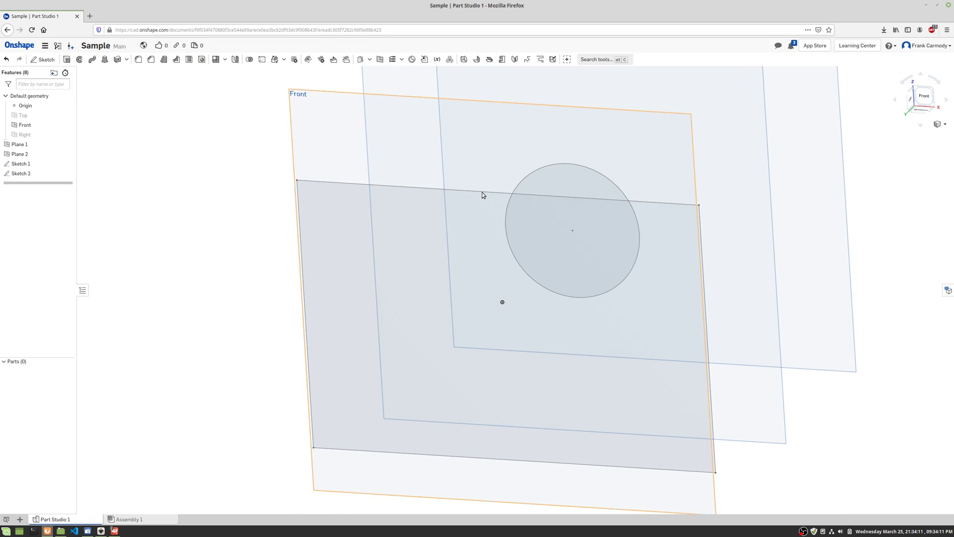
pyautogui.rightClick(673, 257)
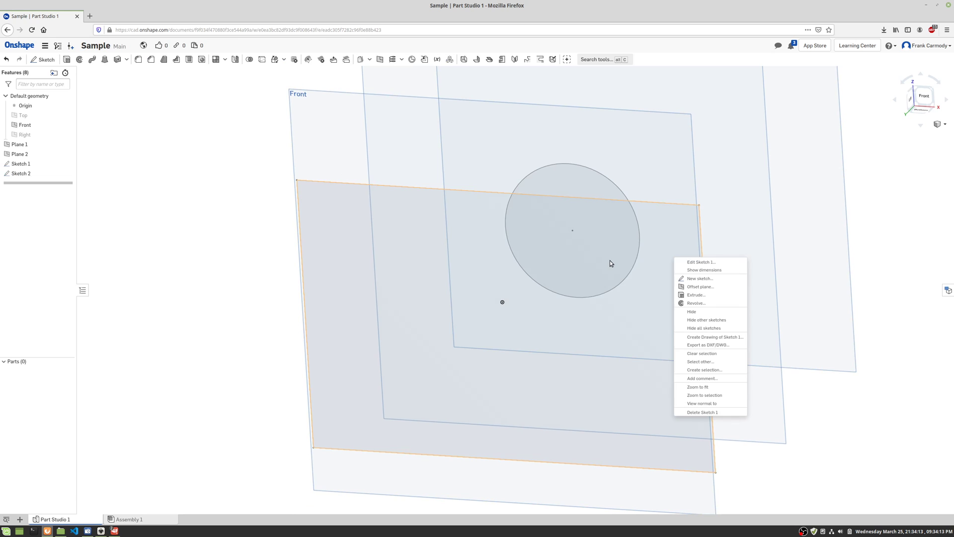
pyautogui.click(611, 261)
pyautogui.scroll(3, 610, 261)
pyautogui.scroll(-5, 611, 263)
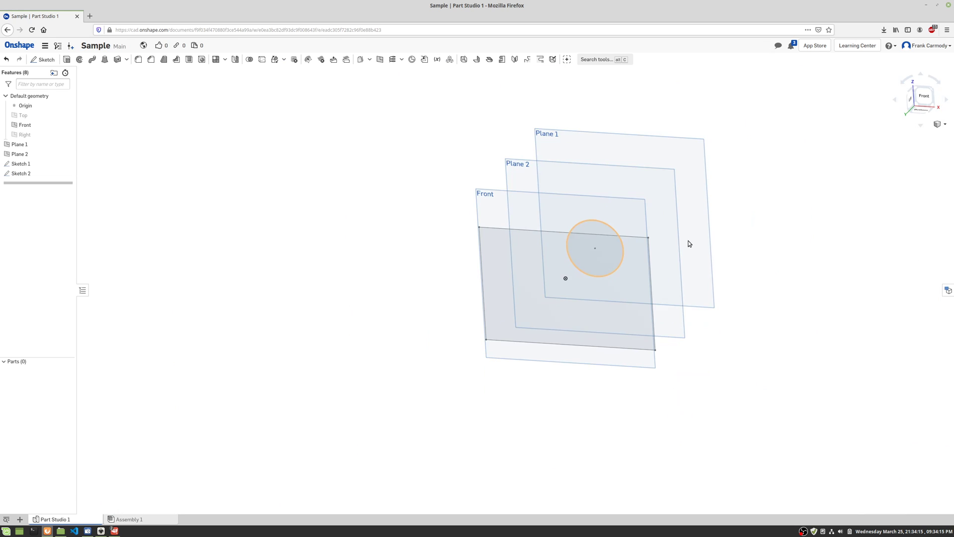
pyautogui.moveTo(688, 243); pyautogui.dragTo(705, 215, button='right')
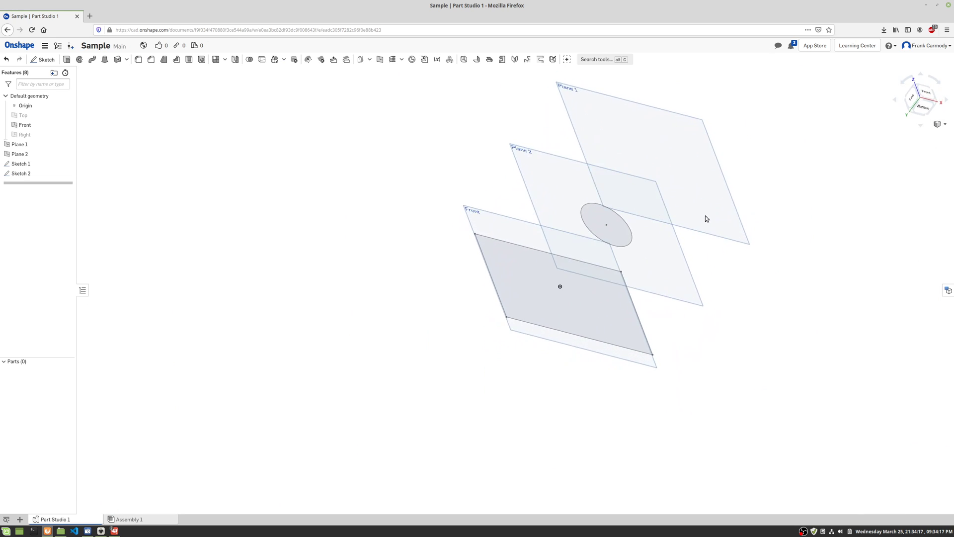
# Step: Start Sketch 3 on Plane 1, draw a small centred circle, then undo back to an empty sketch
pyautogui.click(43, 59)
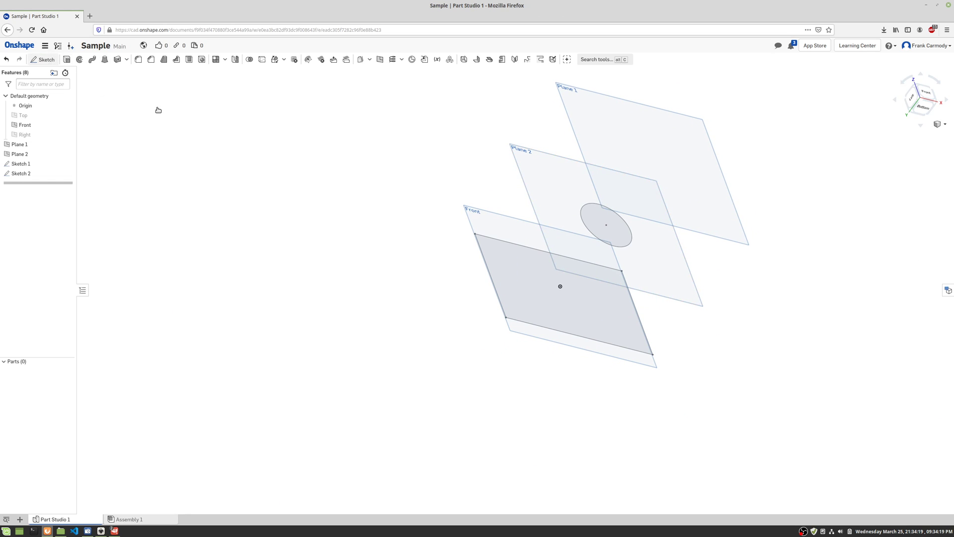
pyautogui.click(582, 156)
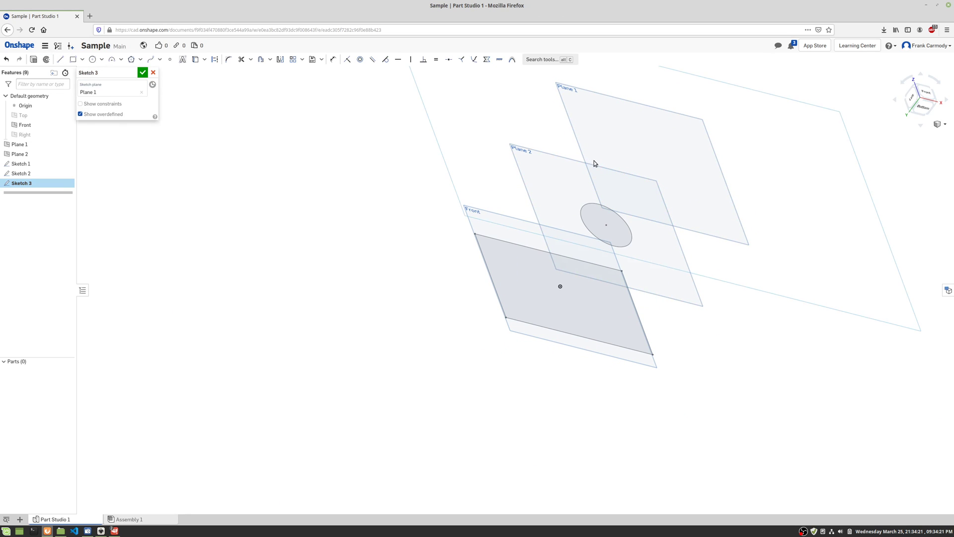
pyautogui.moveTo(643, 162); pyautogui.dragTo(627, 185, button='right')
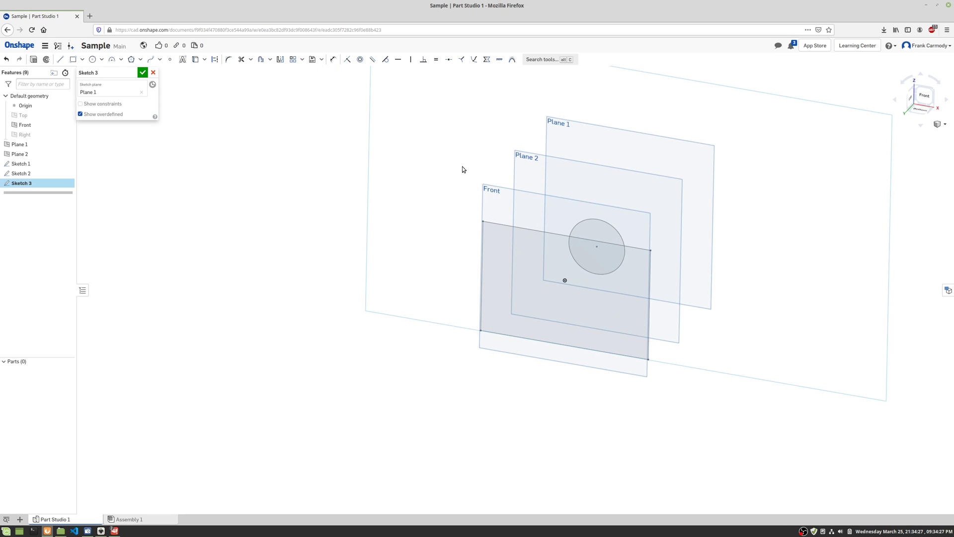
pyautogui.moveTo(462, 168); pyautogui.dragTo(416, 212, button='middle')
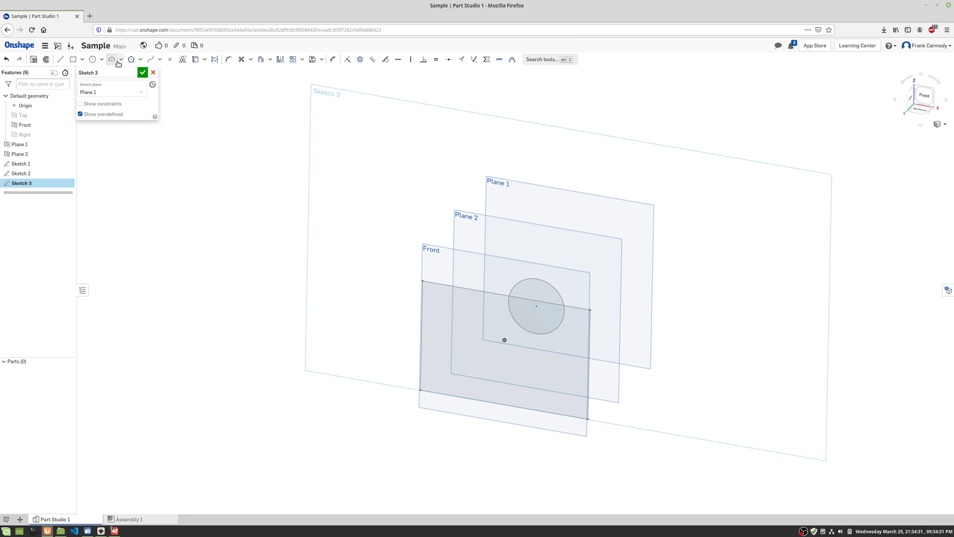
pyautogui.click(93, 61)
pyautogui.press('n')
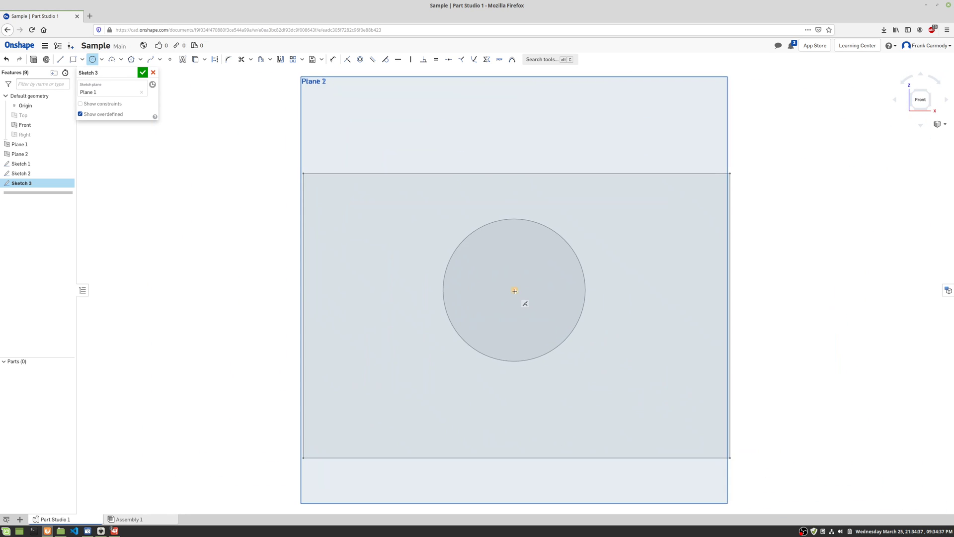
pyautogui.click(514, 291)
pyautogui.click(522, 290)
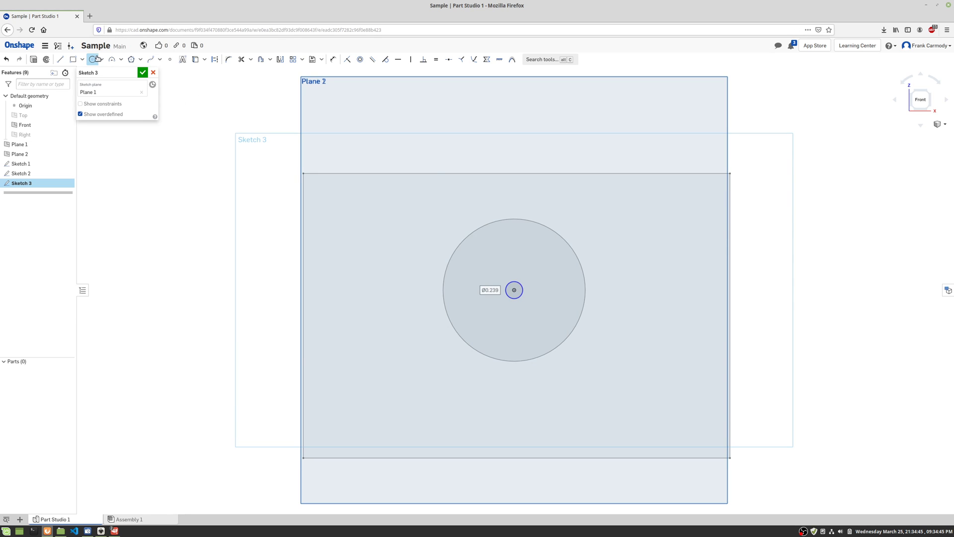
pyautogui.click(92, 59)
pyautogui.hotkey('ctrl', 'z')
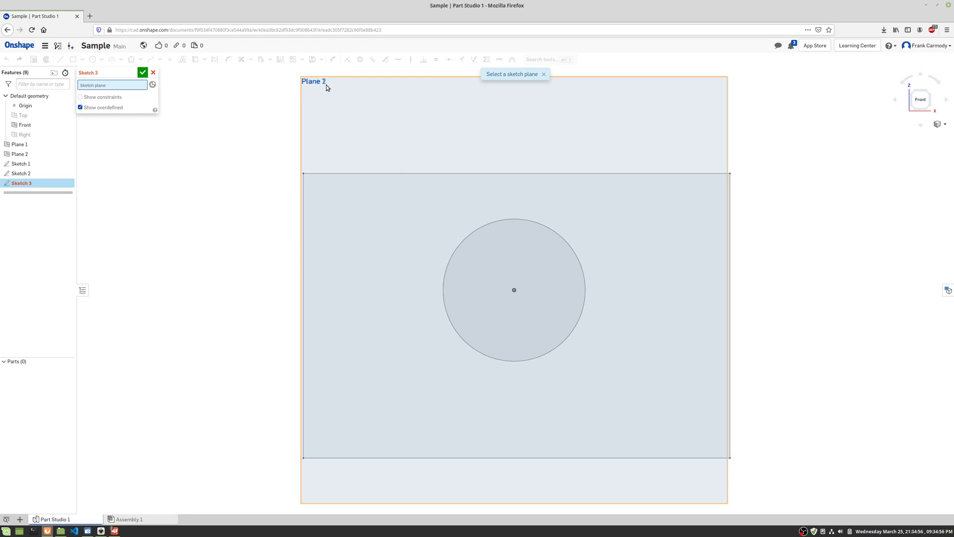
# Step: Select Plane 1 and draw a tiny circle centred on the earlier circle
pyautogui.moveTo(769, 160); pyautogui.dragTo(747, 161, button='right')
pyautogui.click(706, 176)
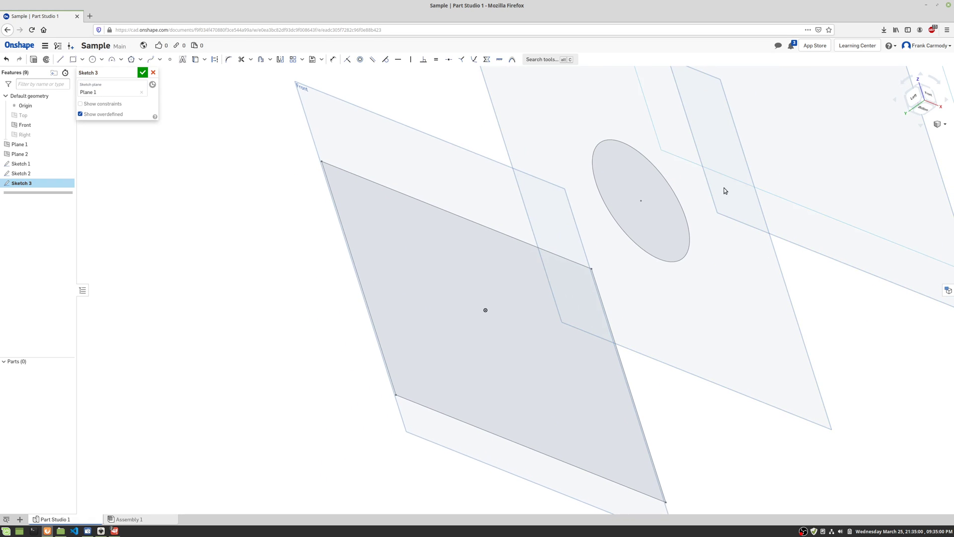
pyautogui.press('n')
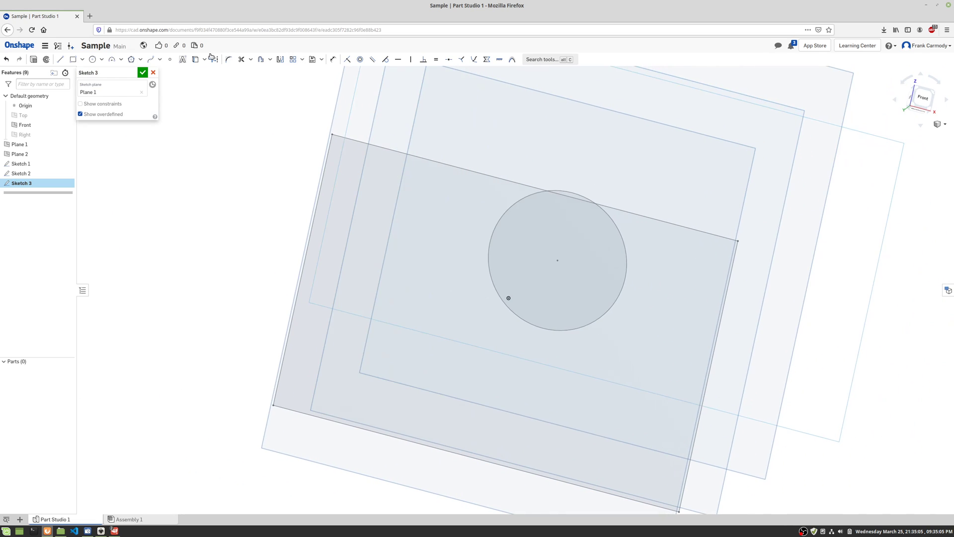
pyautogui.click(92, 59)
pyautogui.press('n')
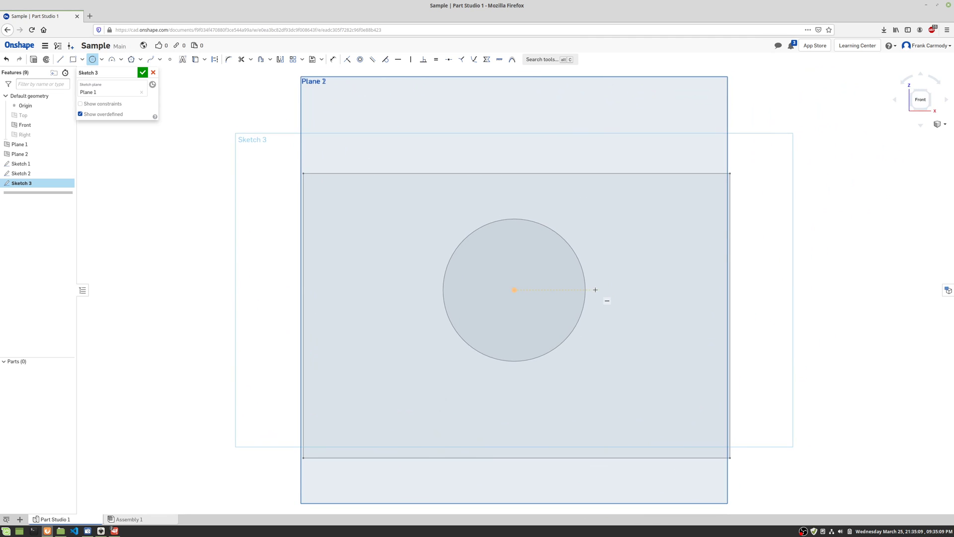
pyautogui.click(551, 292)
pyautogui.click(552, 293)
# Step: Dimension the tiny circle's diameter to 0.05
pyautogui.click(333, 59)
pyautogui.click(553, 292)
pyautogui.click(599, 287)
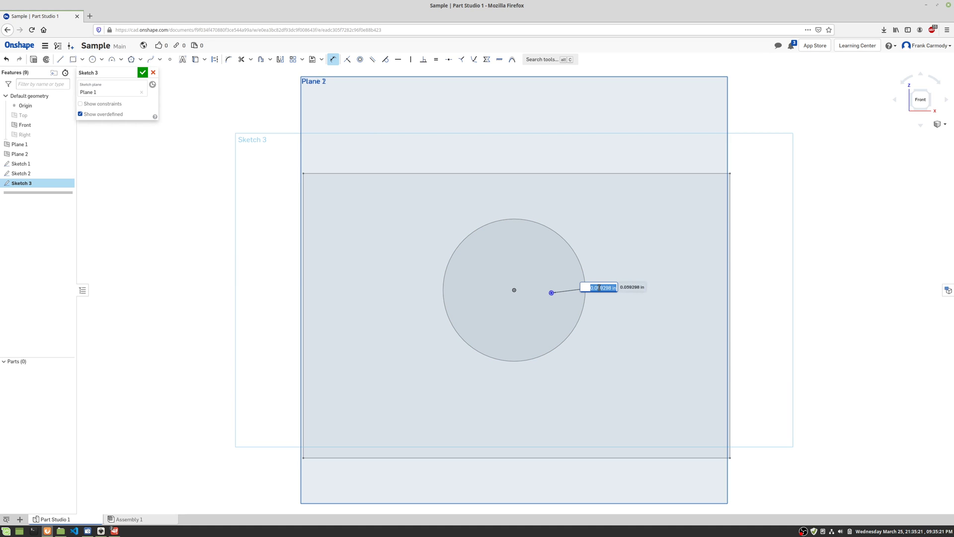
pyautogui.press('BackSpace')
pyautogui.write('.05')
pyautogui.press('Return')
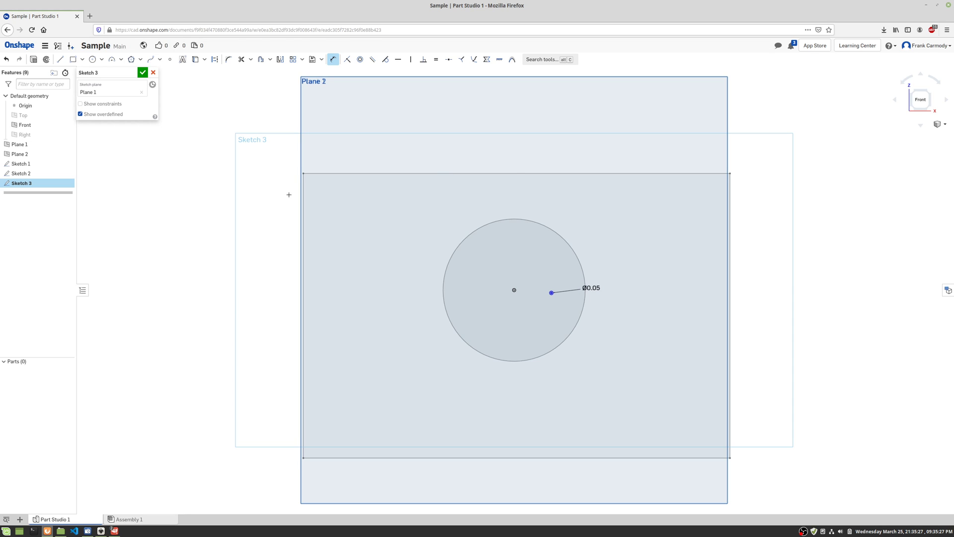
# Step: Accept Sketch 3 and loft through the Sketch 1 face, Sketch 2 face and Sketch 3 point
pyautogui.click(143, 73)
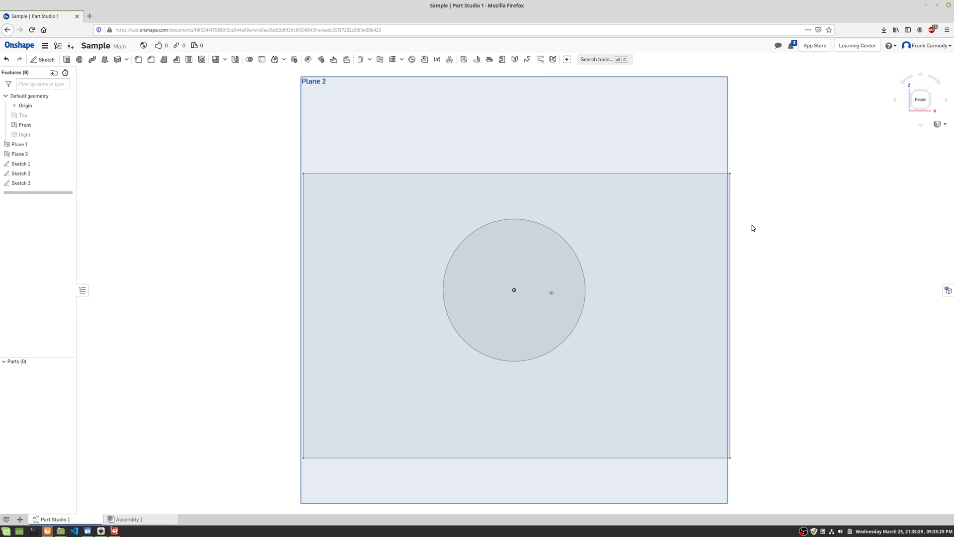
pyautogui.moveTo(752, 228)
pyautogui.mouseDown(button='right')
pyautogui.moveTo(753, 209)
pyautogui.moveTo(795, 198)
pyautogui.mouseUp(button='right')
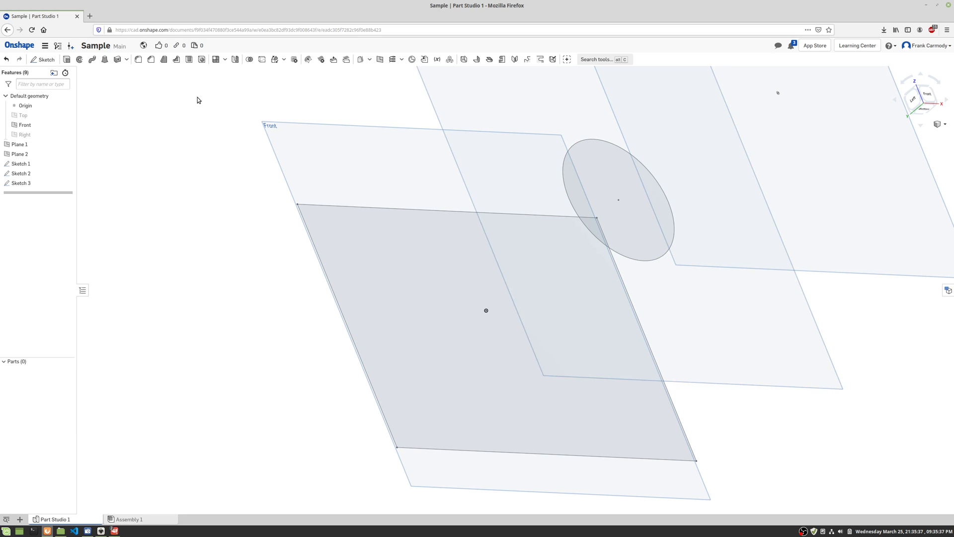
pyautogui.click(104, 59)
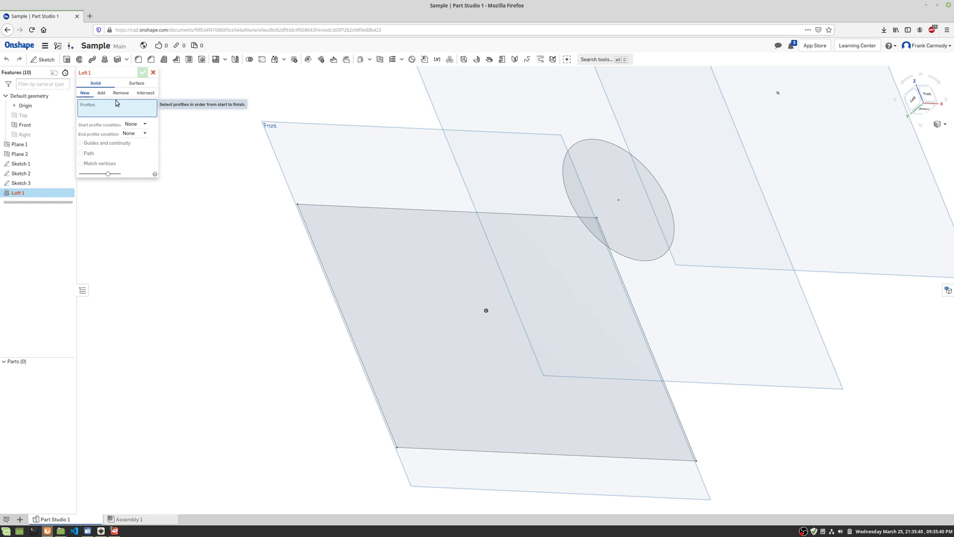
pyautogui.click(338, 264)
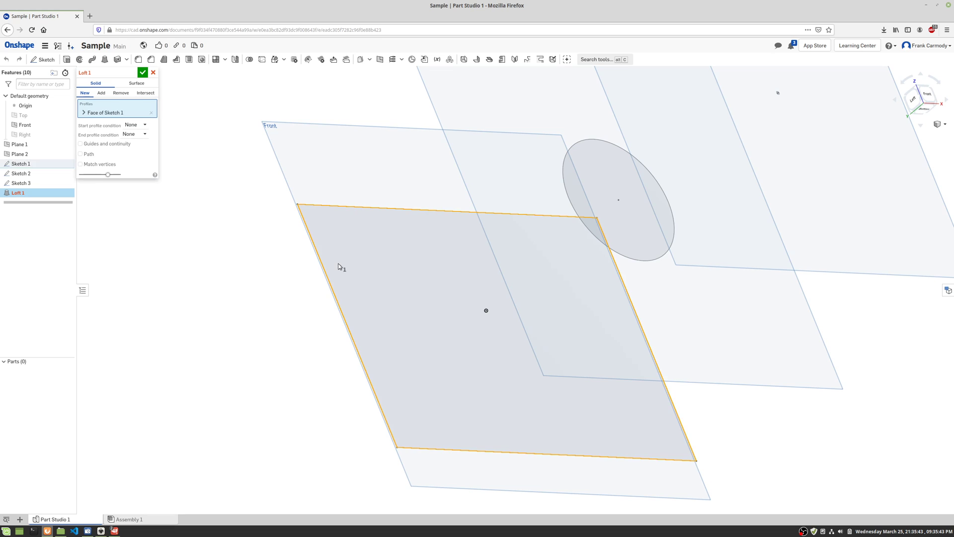
pyautogui.click(576, 212)
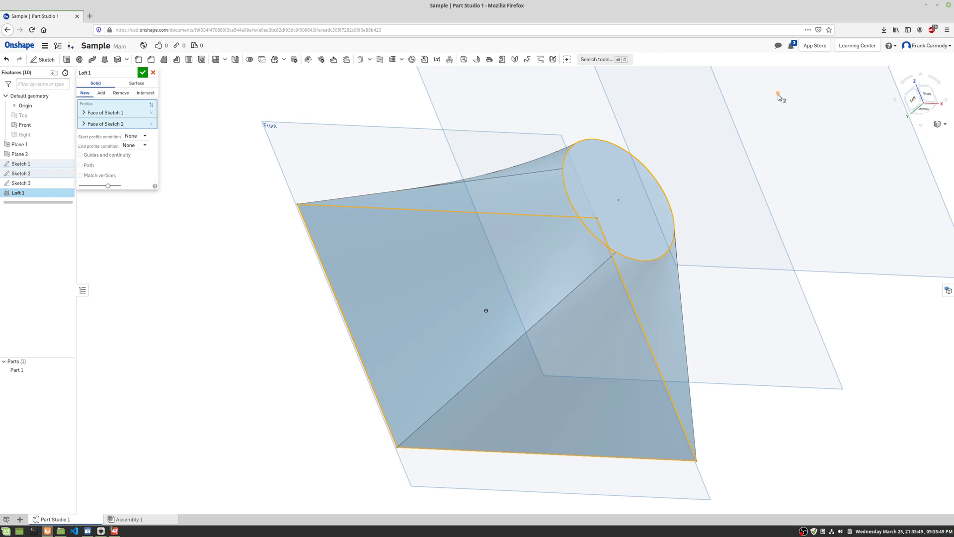
pyautogui.click(778, 94)
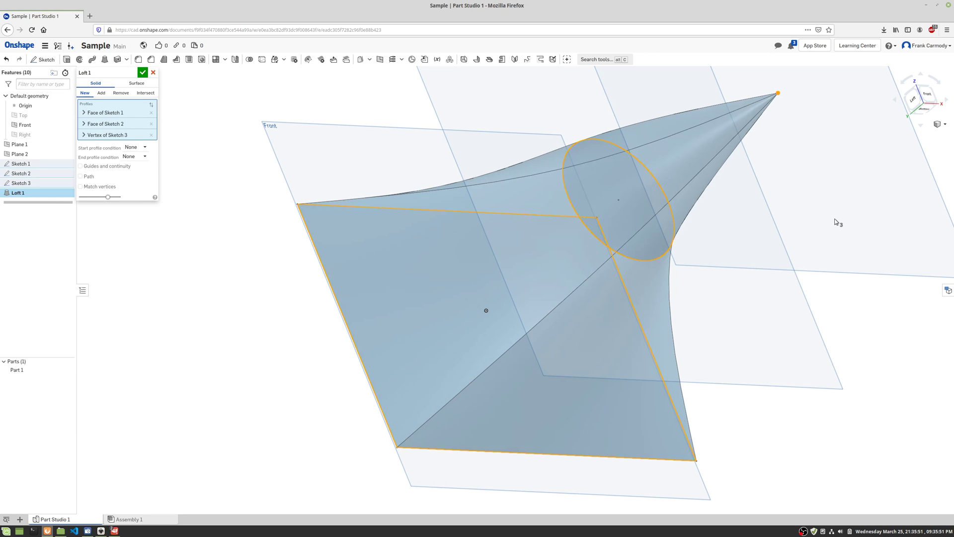
# Step: Inspect the tapering loft preview from several angles, then accept Loft 1 to create Part 1
pyautogui.scroll(-5, 842, 216)
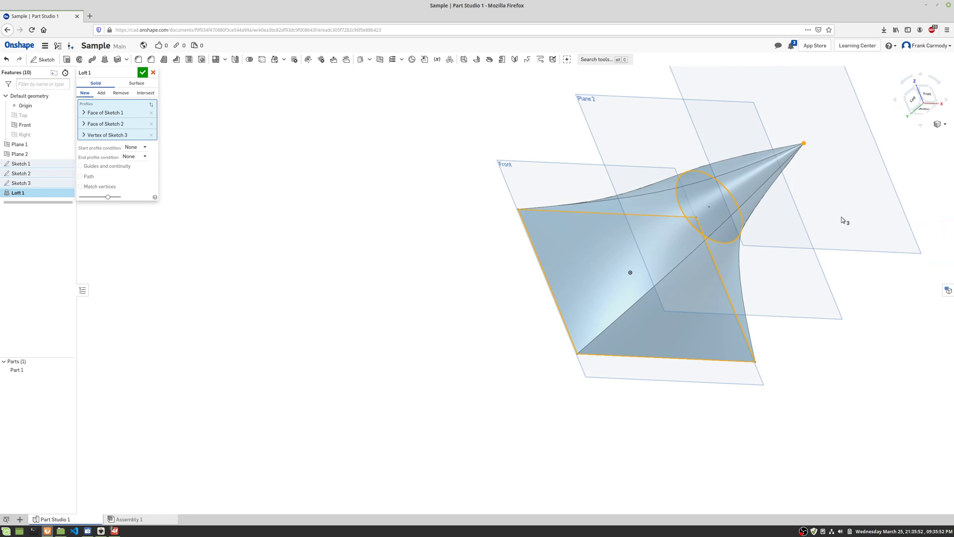
pyautogui.moveTo(842, 216); pyautogui.dragTo(826, 167, button='right')
pyautogui.moveTo(807, 198); pyautogui.dragTo(583, 220, button='middle')
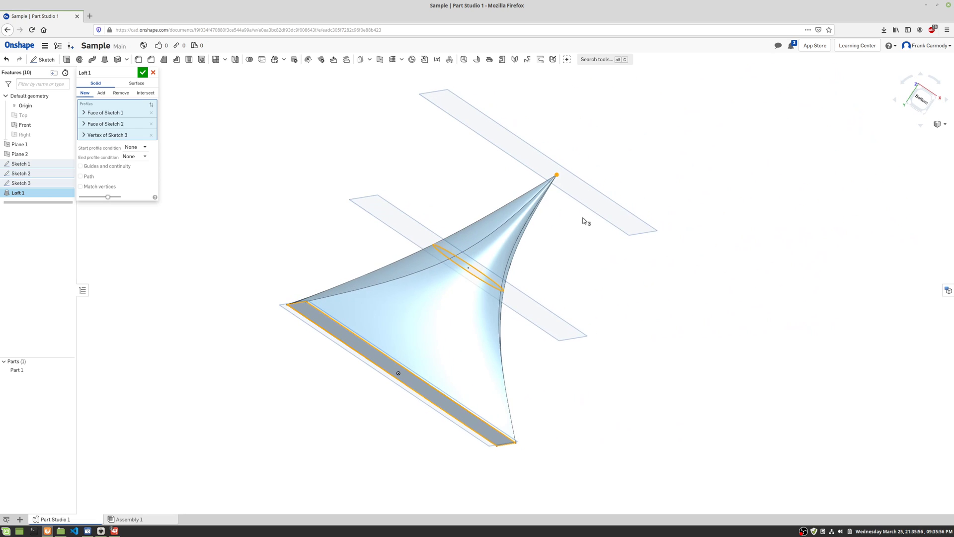
pyautogui.moveTo(584, 219); pyautogui.dragTo(619, 269, button='right')
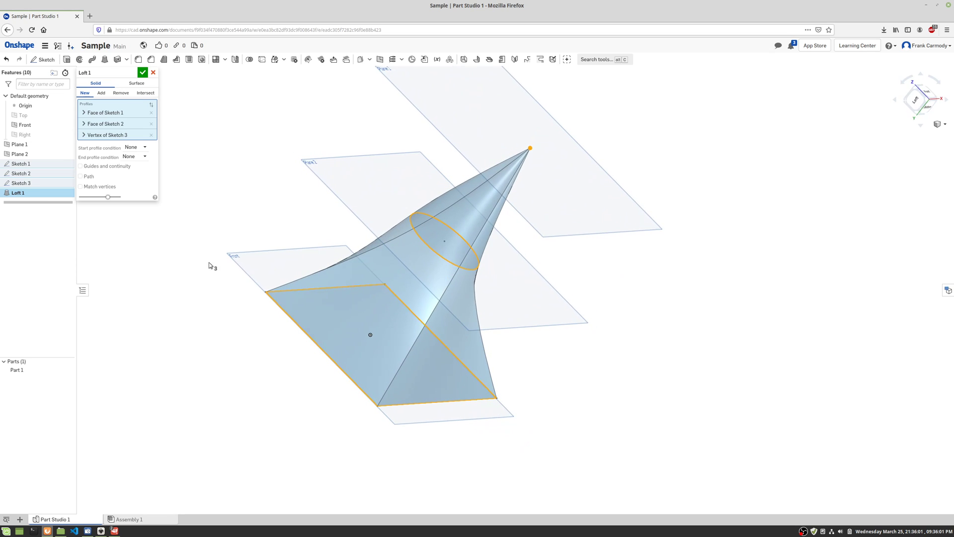
pyautogui.scroll(-4, 326, 256)
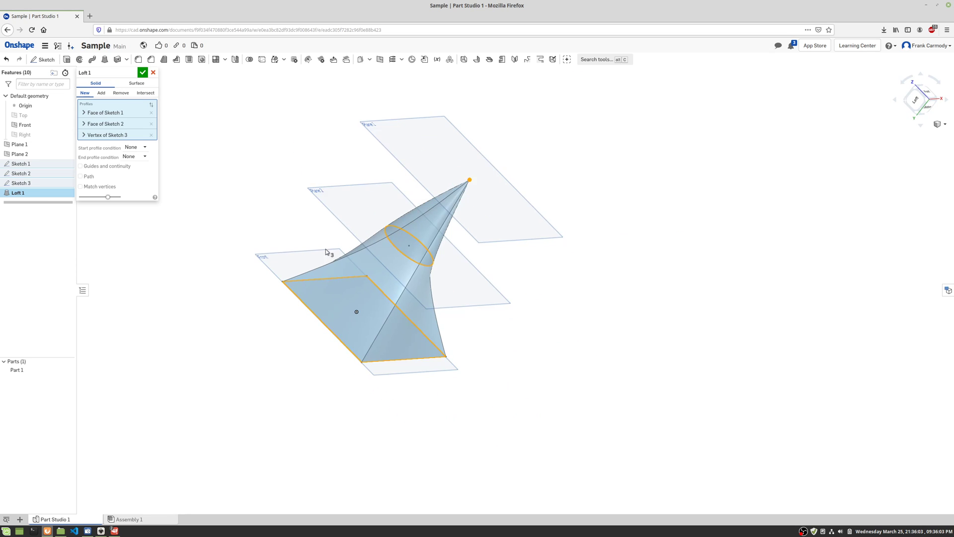
pyautogui.scroll(2, 244, 299)
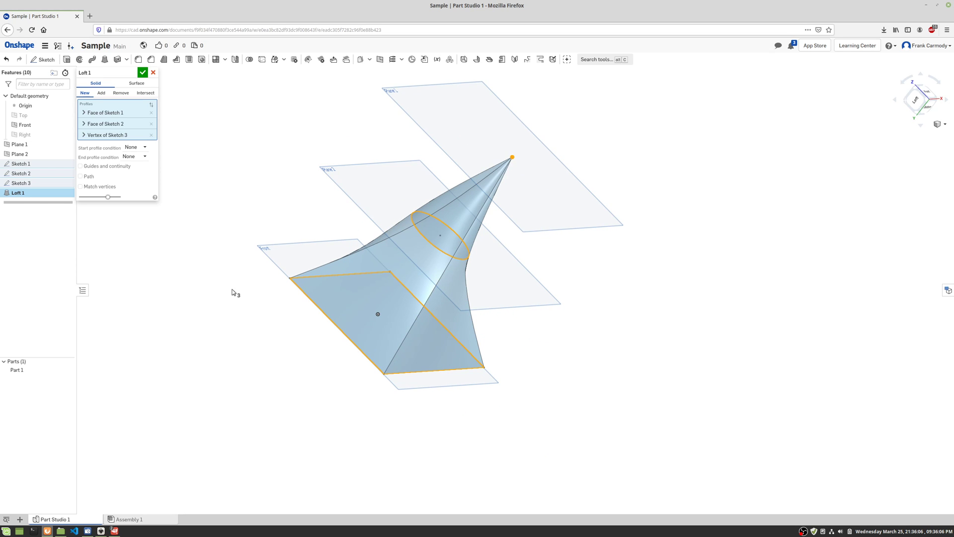
pyautogui.moveTo(234, 293); pyautogui.dragTo(278, 324, button='right')
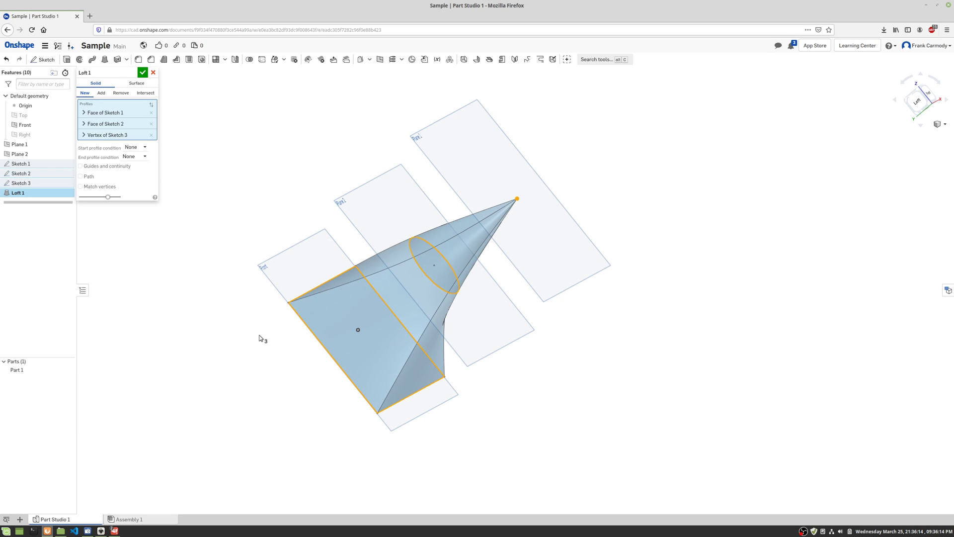
pyautogui.moveTo(249, 326); pyautogui.dragTo(258, 319, button='right')
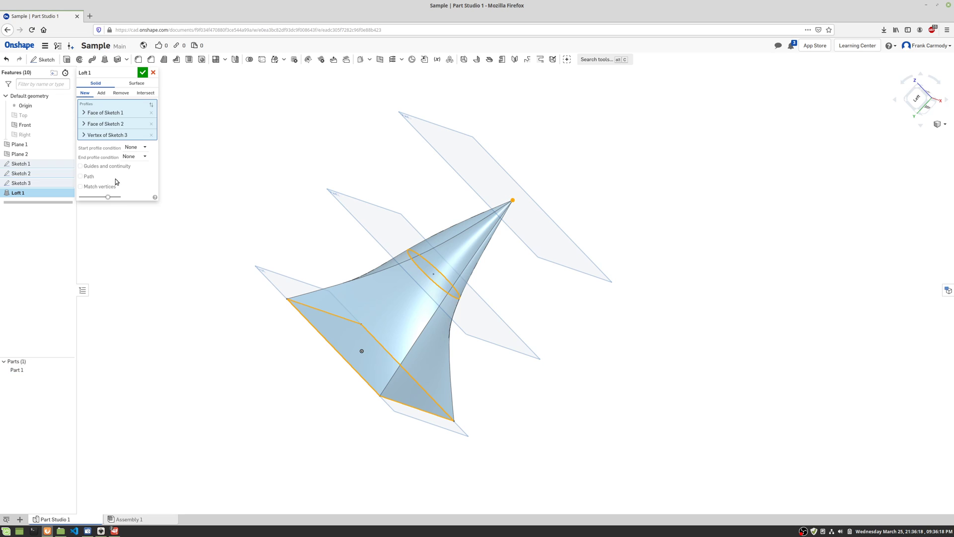
pyautogui.click(142, 73)
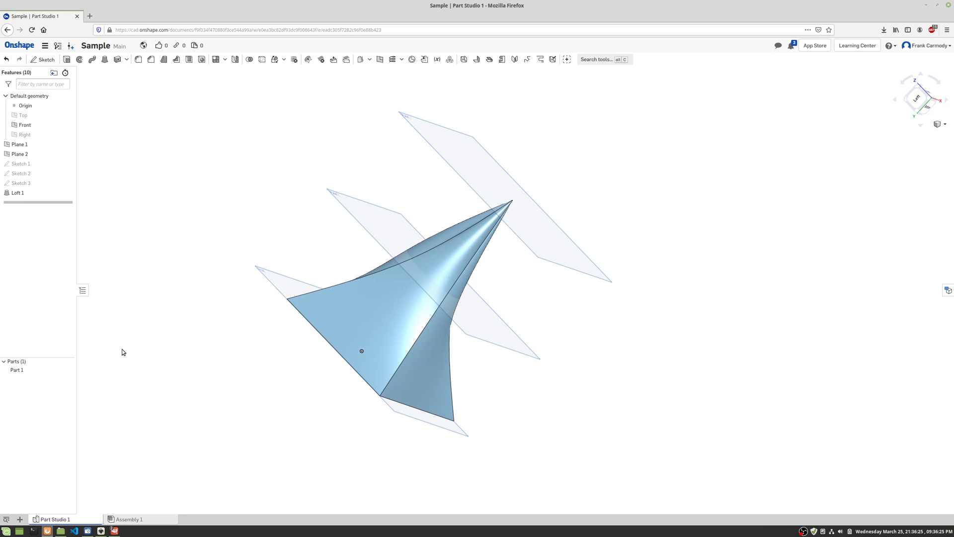
# Step: Try a yellow appearance on Part 1, then cancel to keep the original blue
pyautogui.rightClick(26, 371)
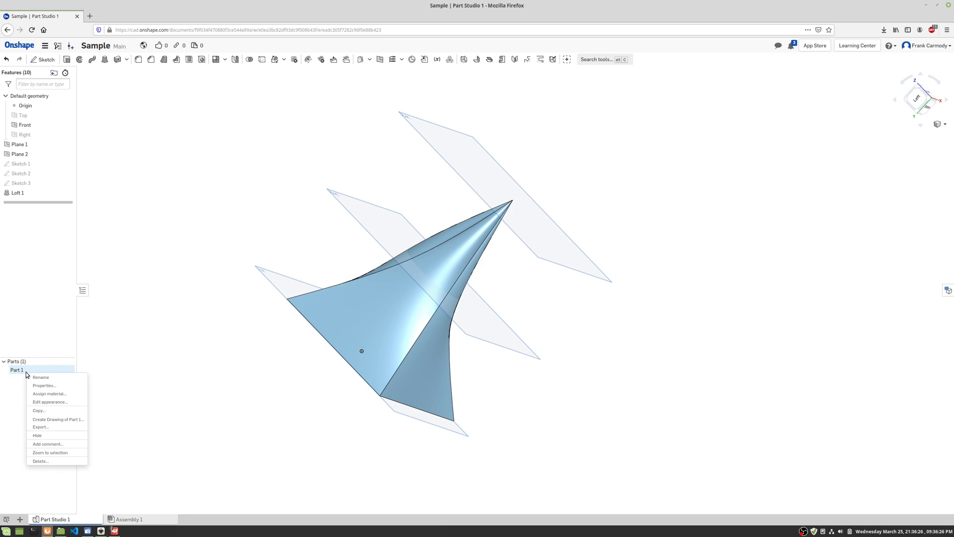
pyautogui.click(50, 402)
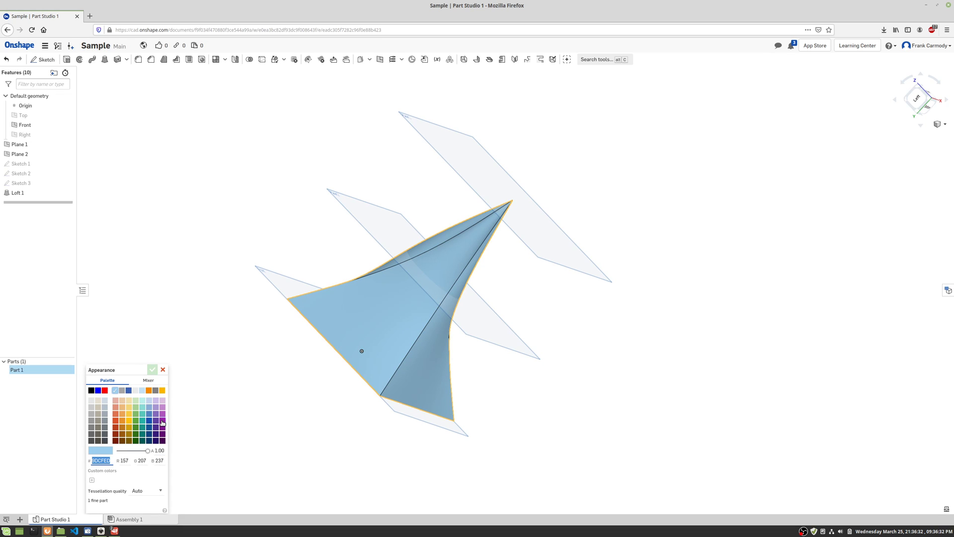
pyautogui.click(132, 425)
pyautogui.click(131, 423)
pyautogui.click(163, 370)
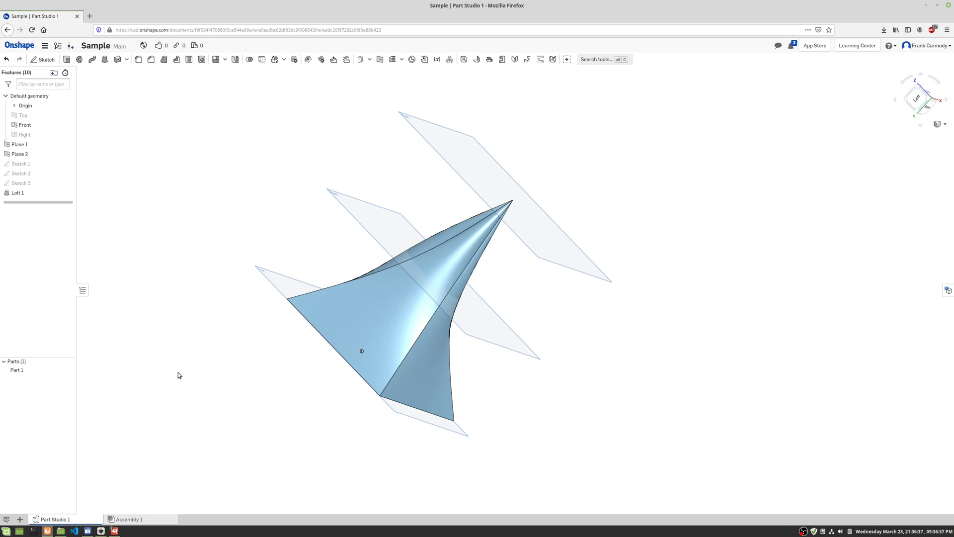
# Step: Give Part 1 the purple AE55BC appearance with Very fine tessellation quality
pyautogui.click(28, 370)
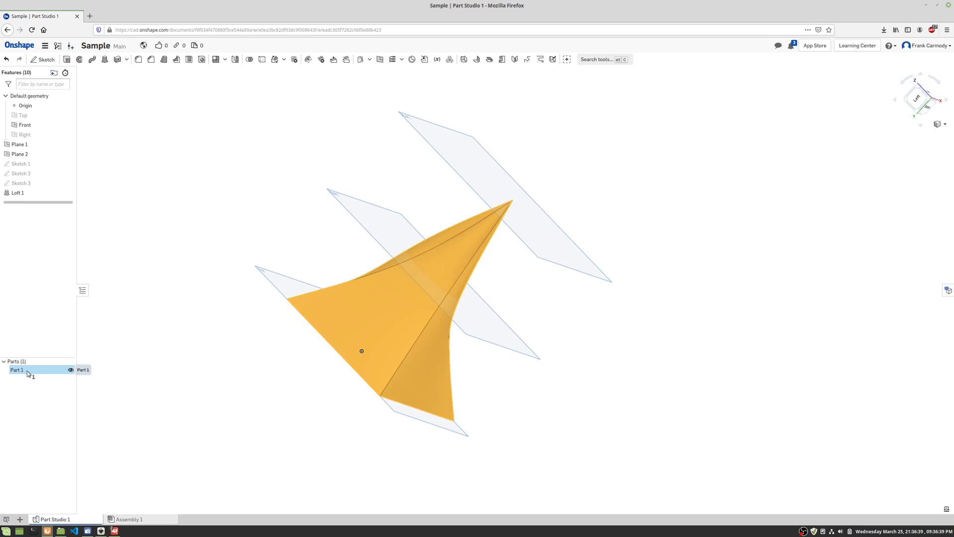
pyautogui.rightClick(29, 370)
pyautogui.click(70, 401)
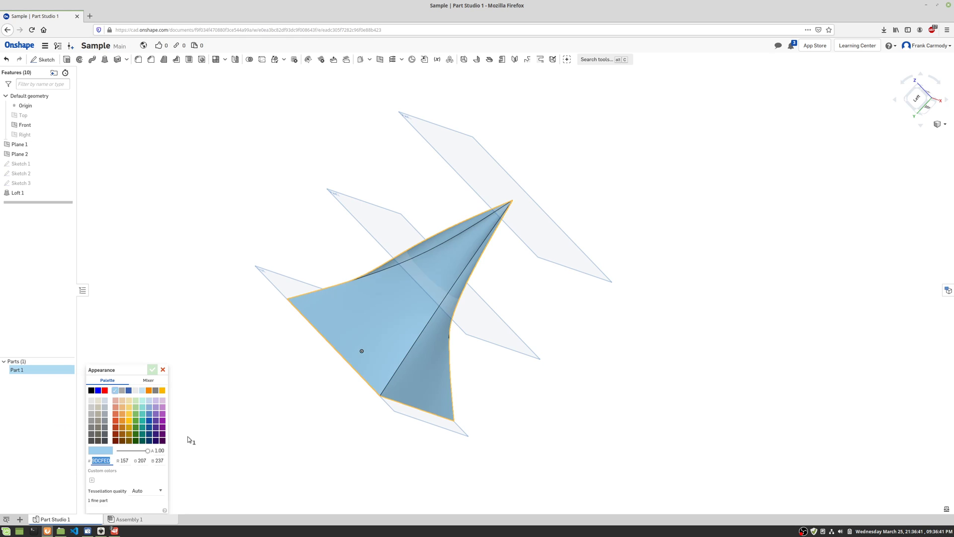
pyautogui.click(162, 415)
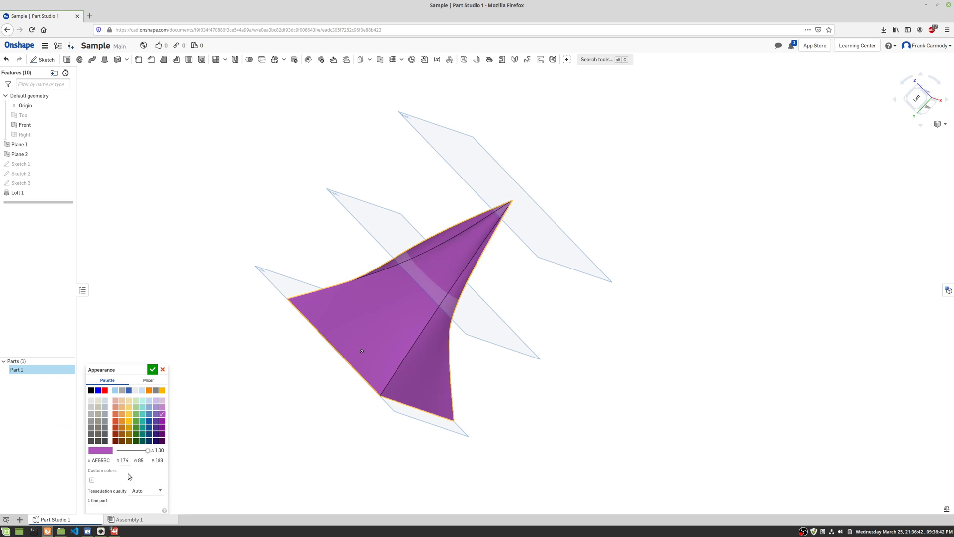
pyautogui.click(148, 491)
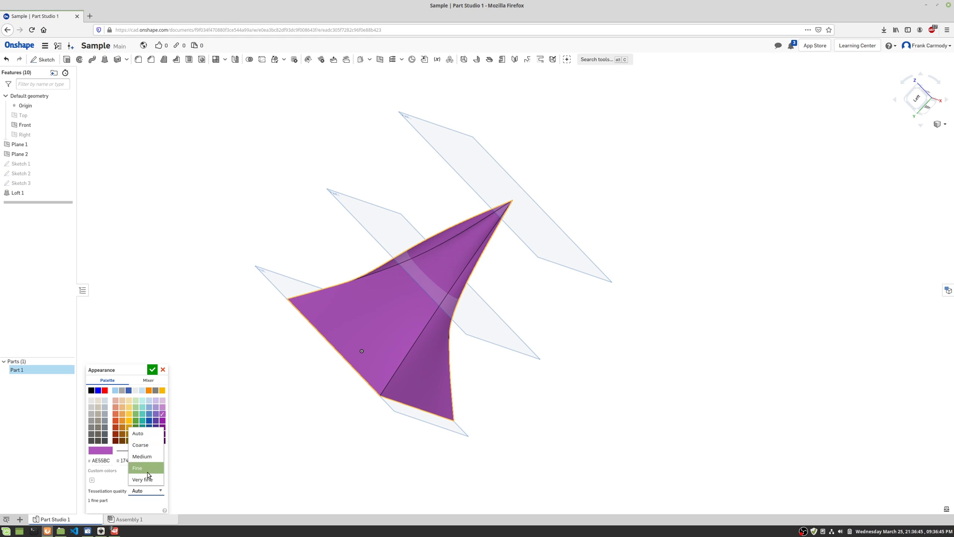
pyautogui.click(144, 479)
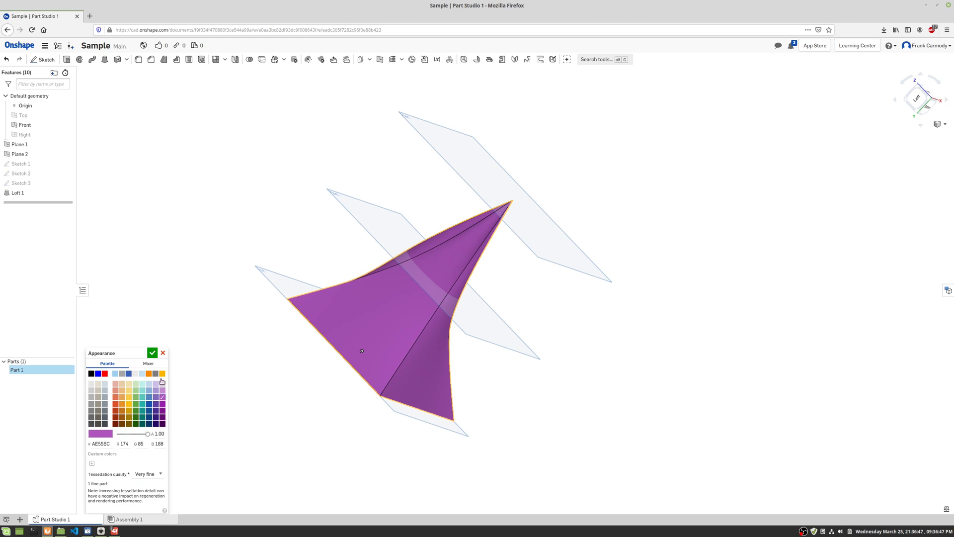
pyautogui.click(153, 352)
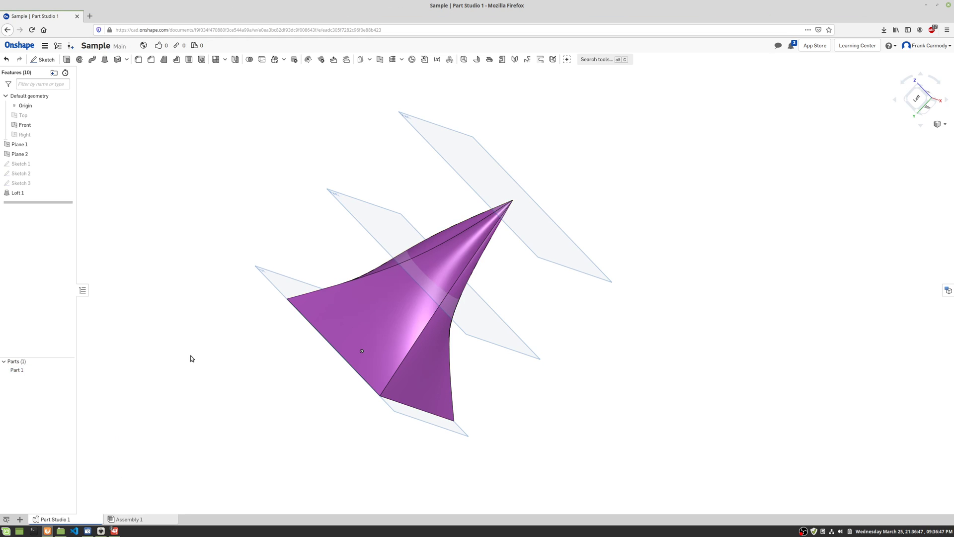
# Step: Assign A2 Stainless Steel as the material of Part 1 from its context menu
pyautogui.rightClick(22, 370)
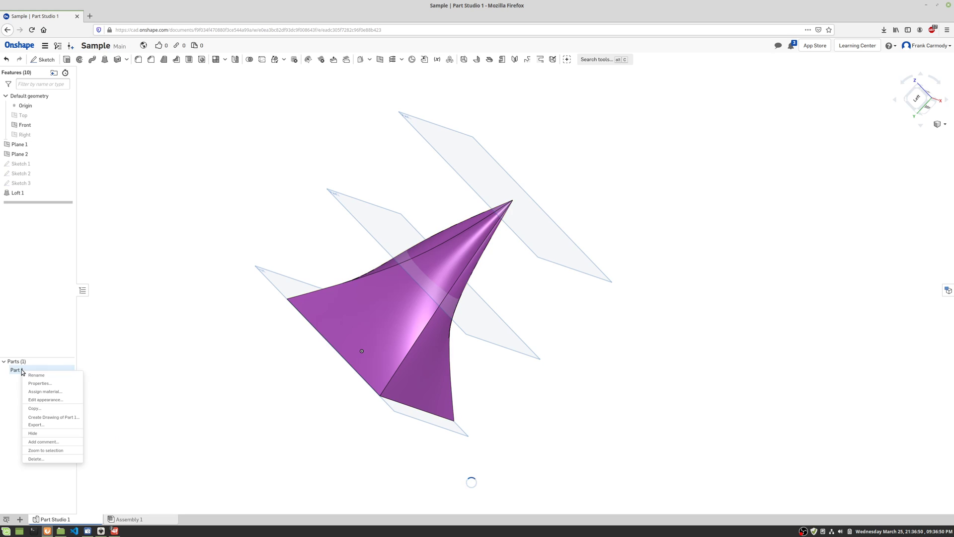
pyautogui.click(43, 392)
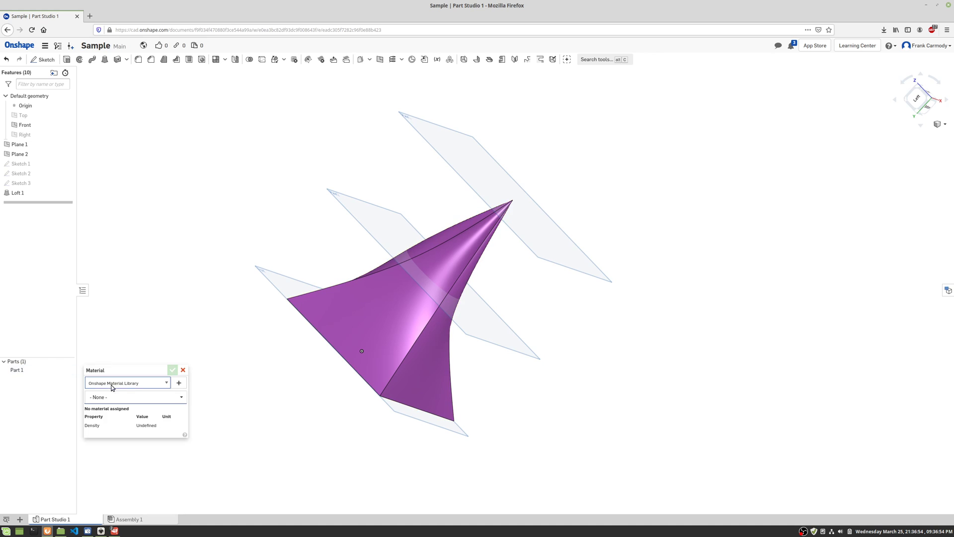
pyautogui.click(176, 400)
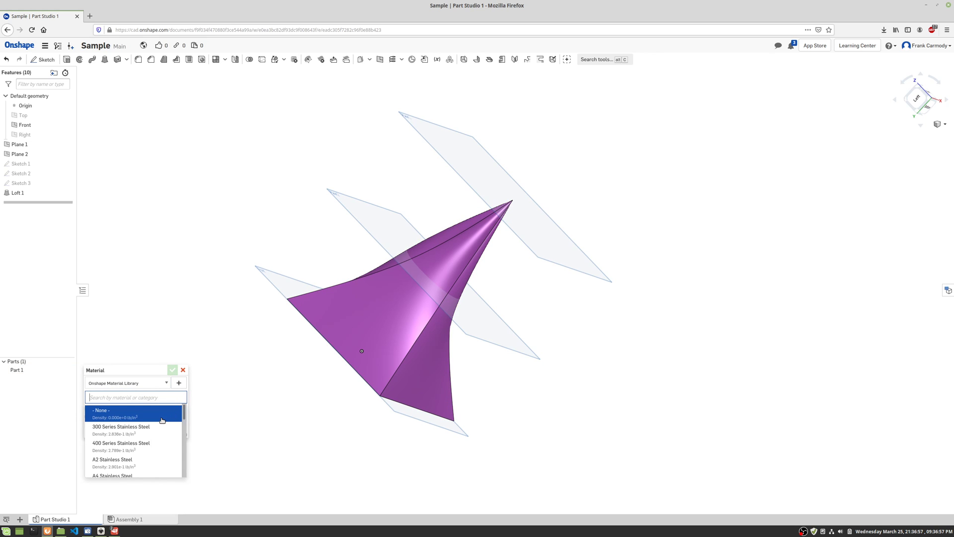
pyautogui.scroll(-2, 162, 421)
pyautogui.click(119, 420)
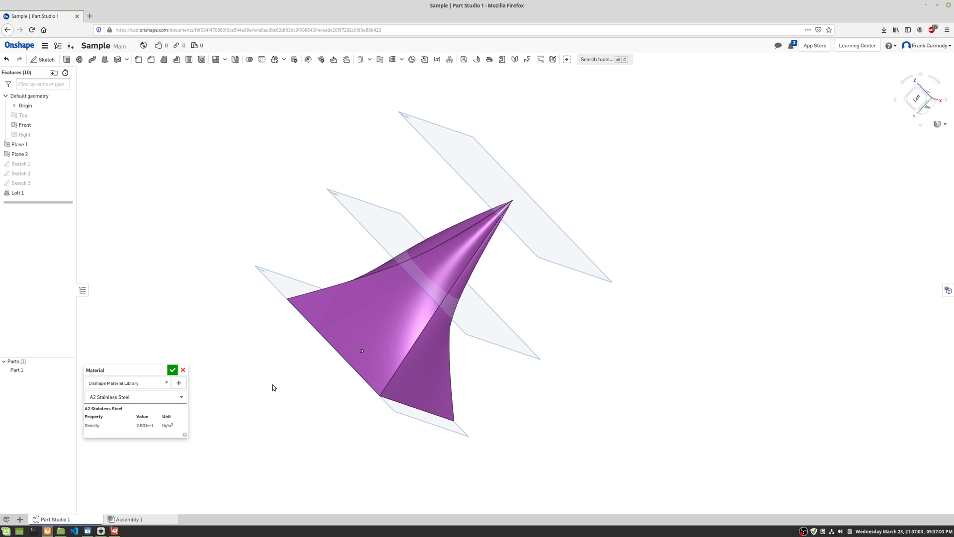
pyautogui.click(172, 371)
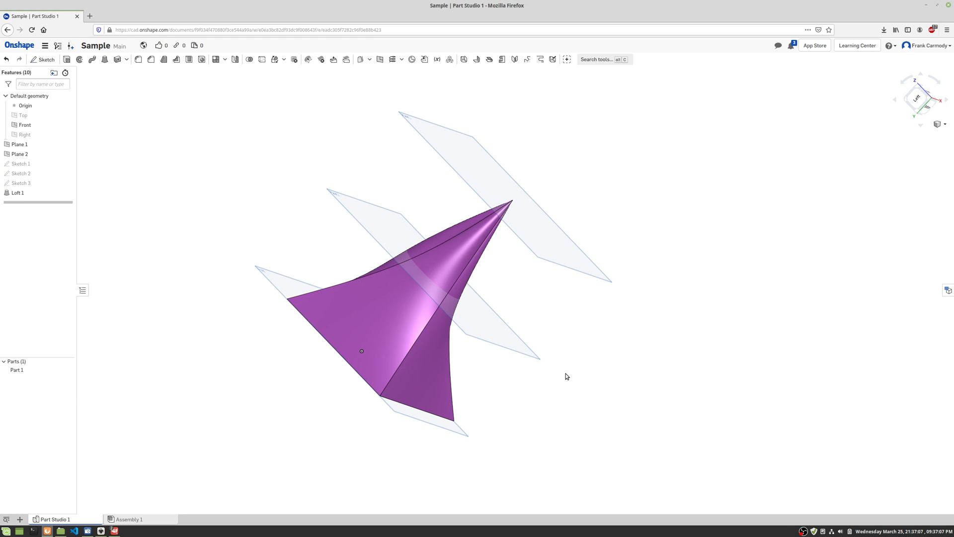